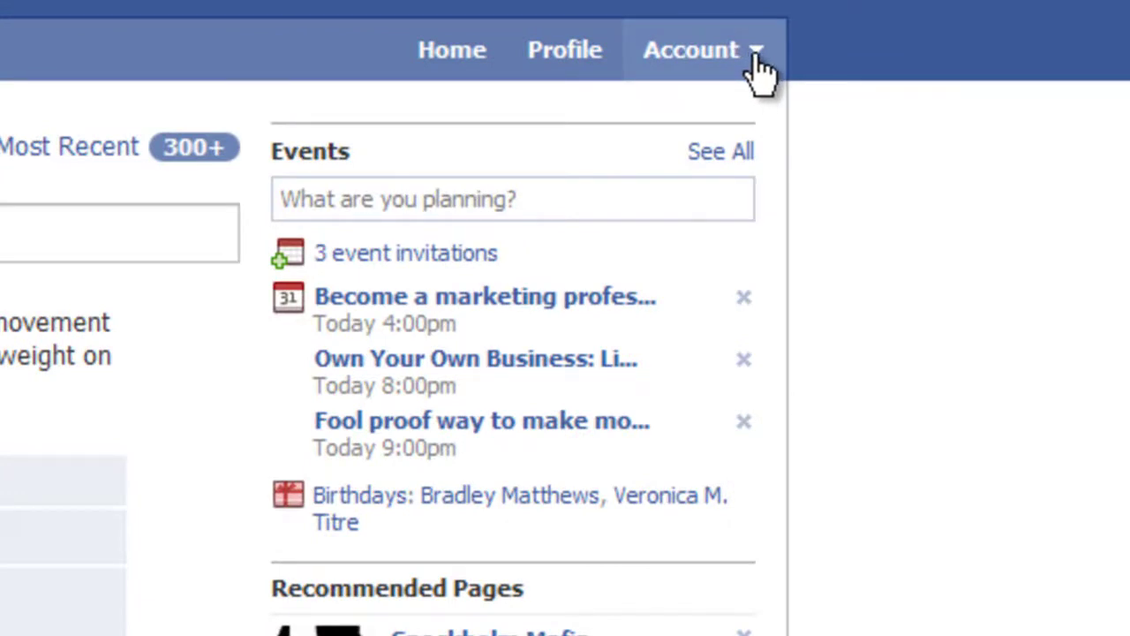
Step: From Account > Edit Friends, start a new friend list named 'Professionals'
click(757, 55)
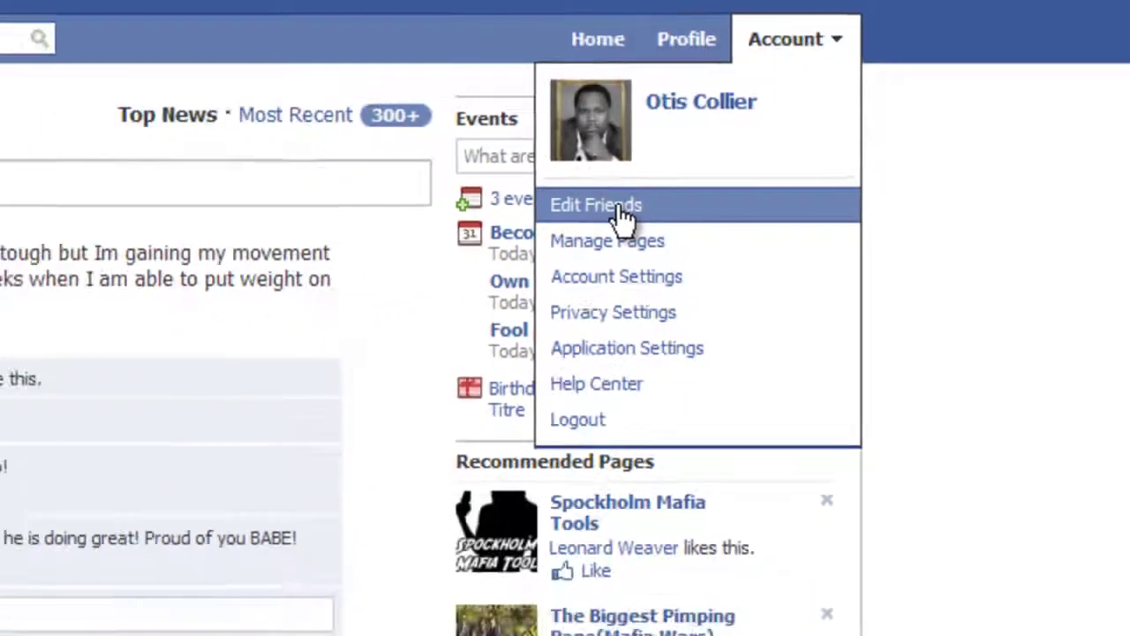
click(483, 267)
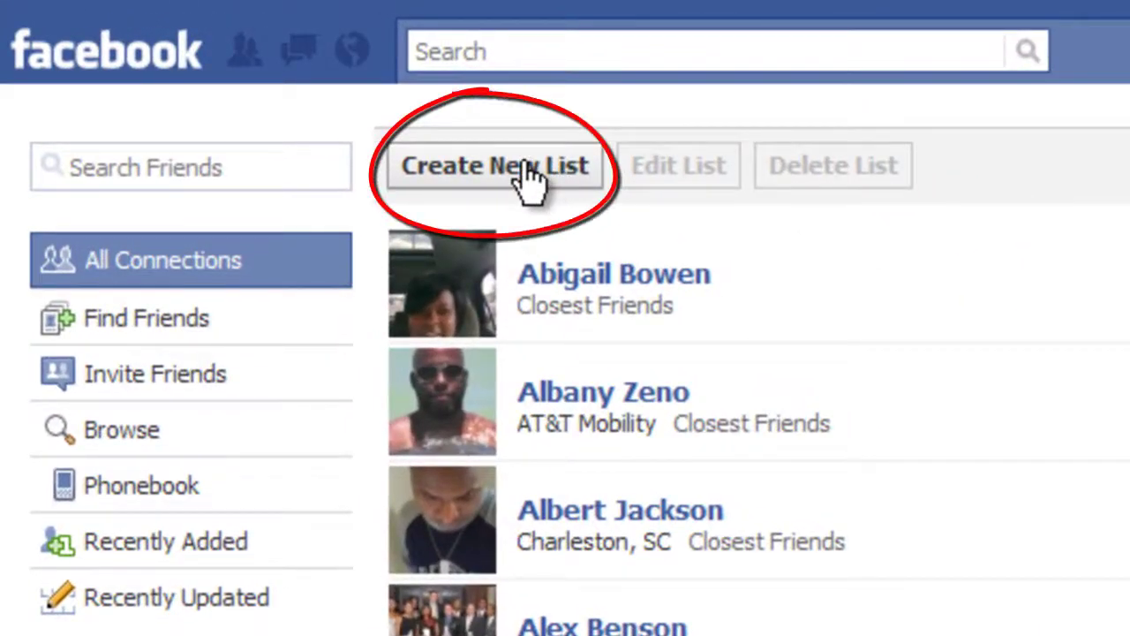
click(527, 173)
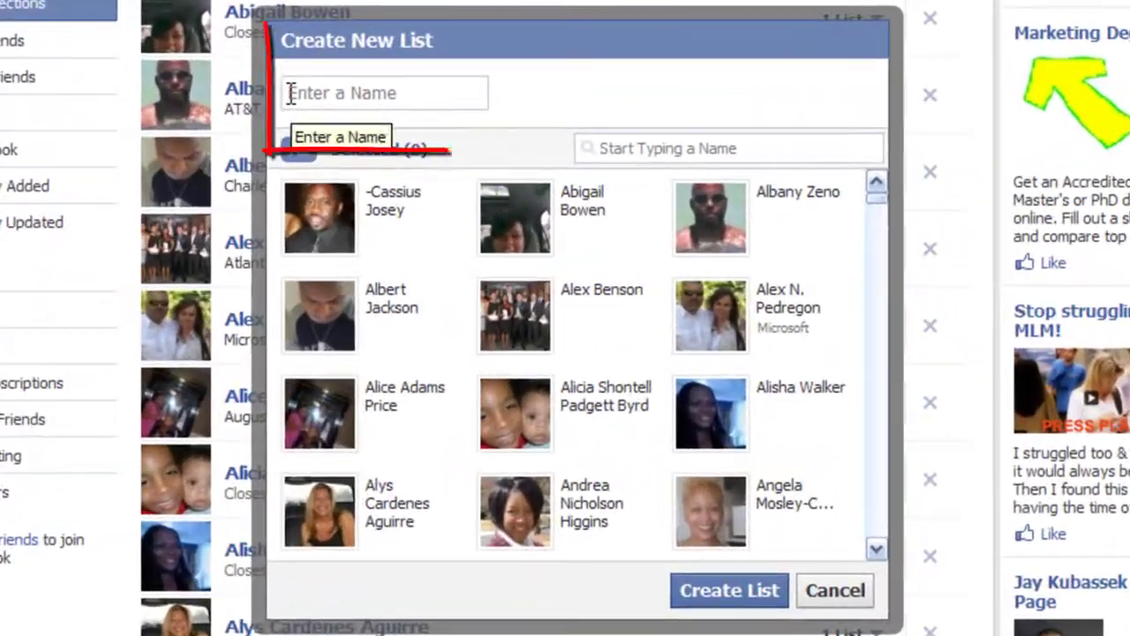
click(287, 93)
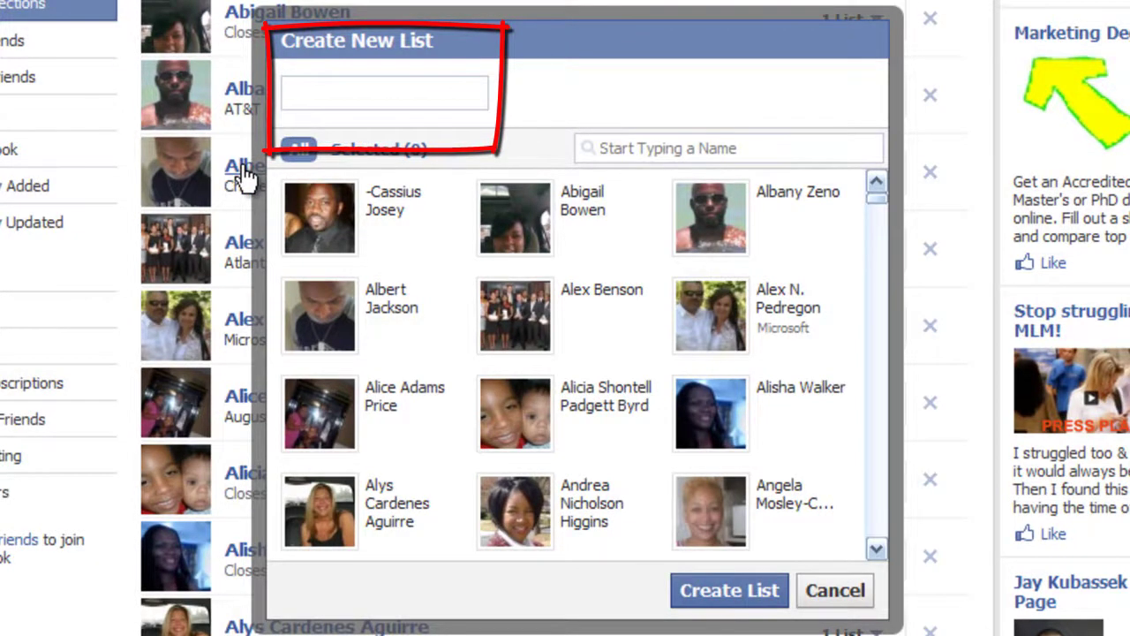
text(Profess)
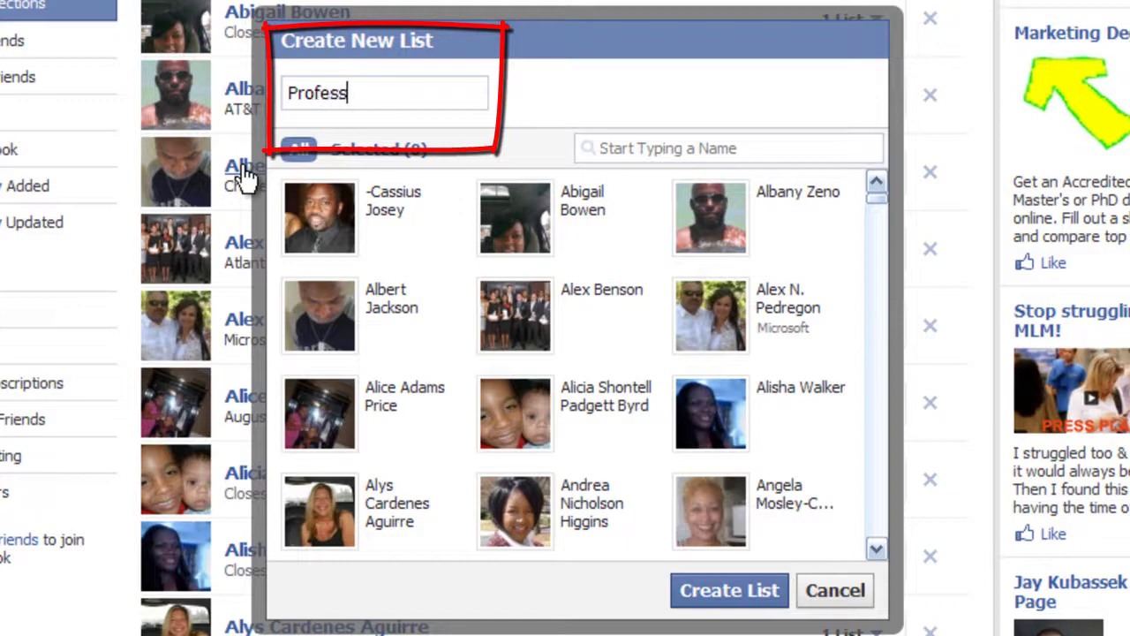
text(ionals)
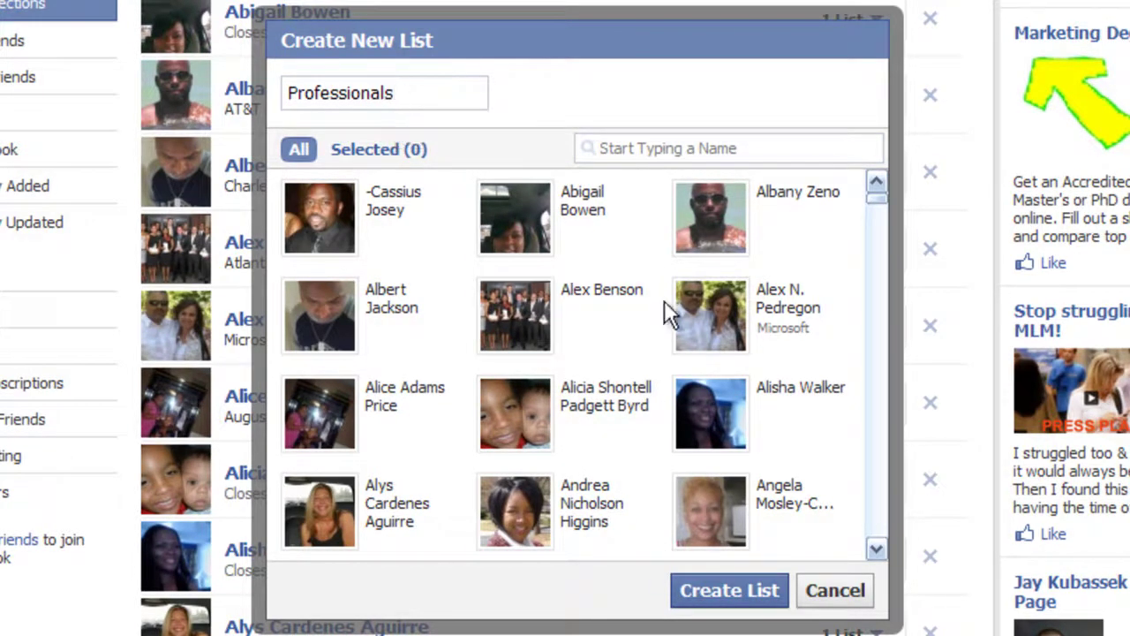
Step: Create the Professionals list and open it for adding members
click(738, 598)
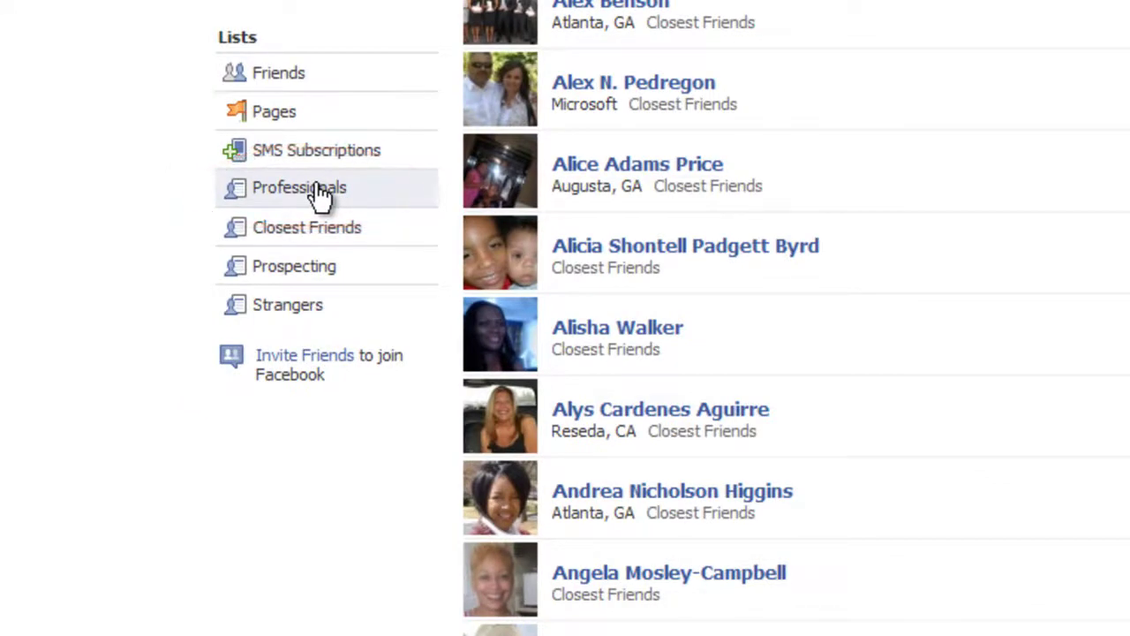
click(319, 195)
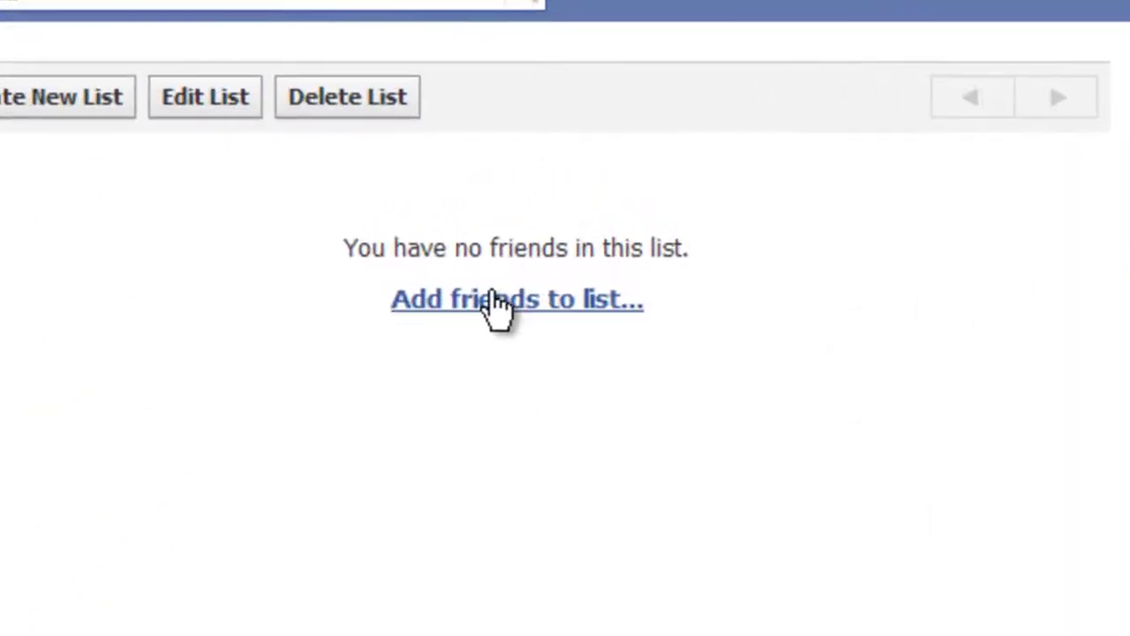
click(494, 305)
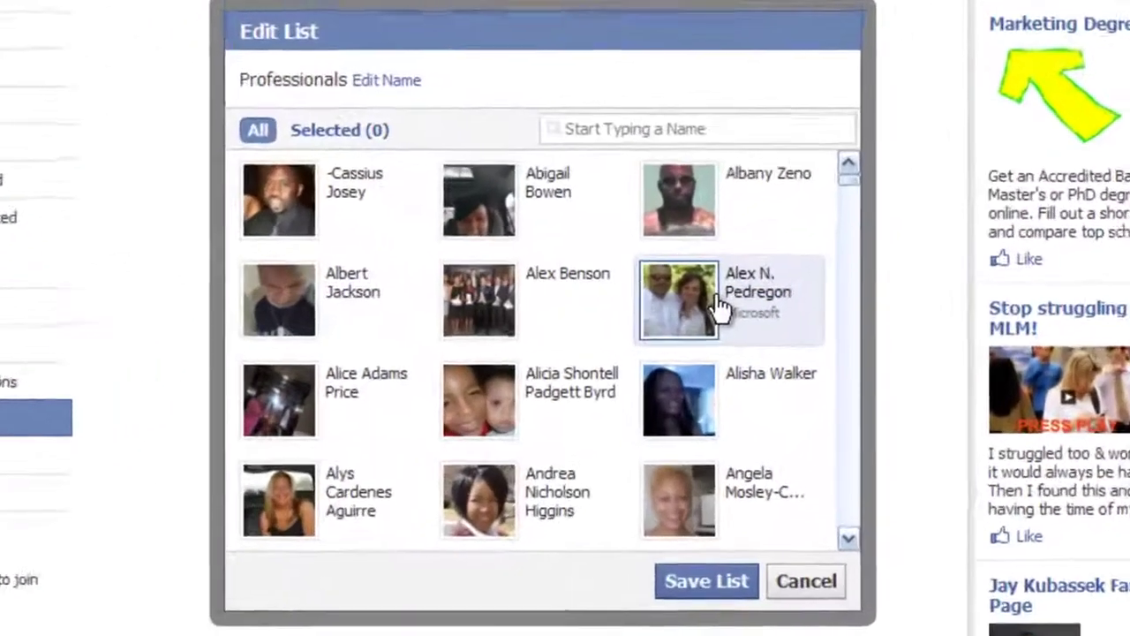
Step: Select three friends as members of the Professionals list
click(722, 304)
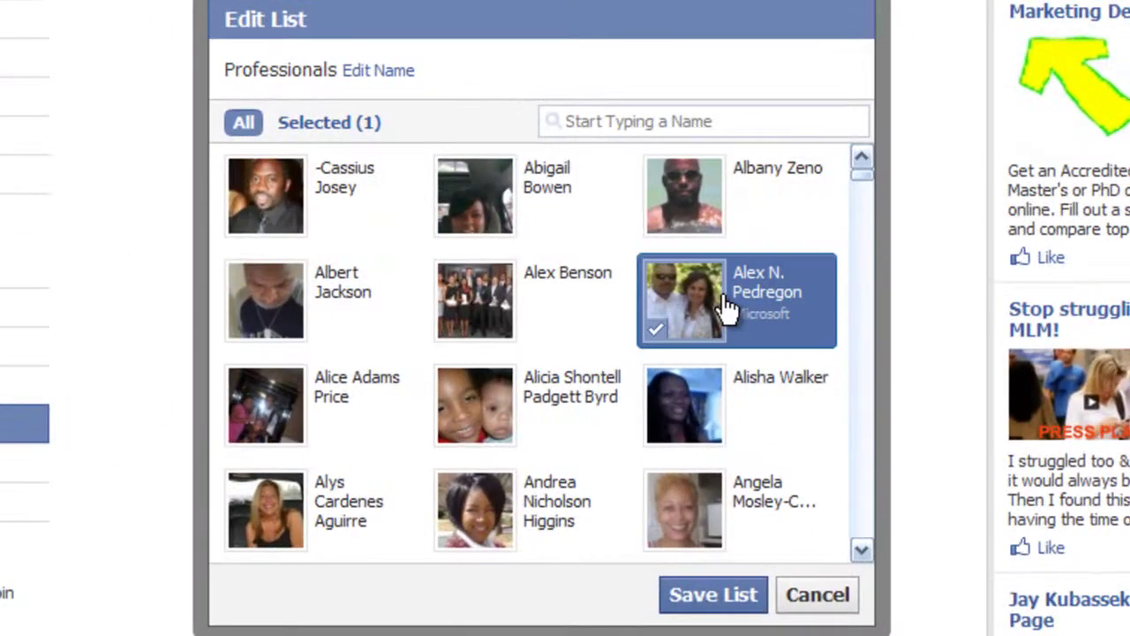
click(860, 550)
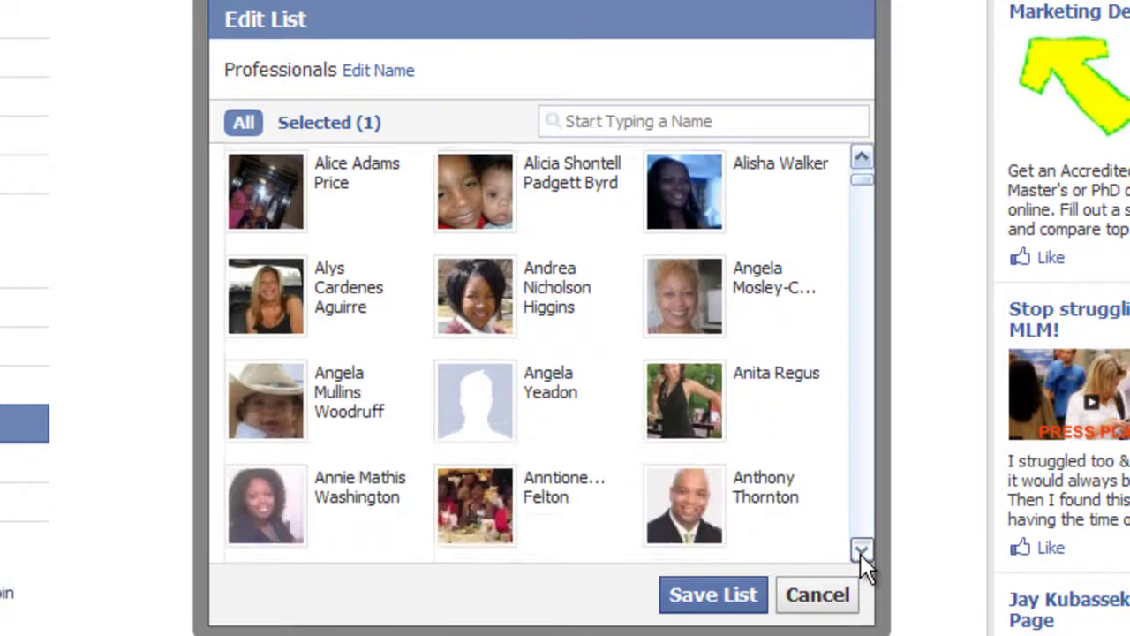
click(860, 551)
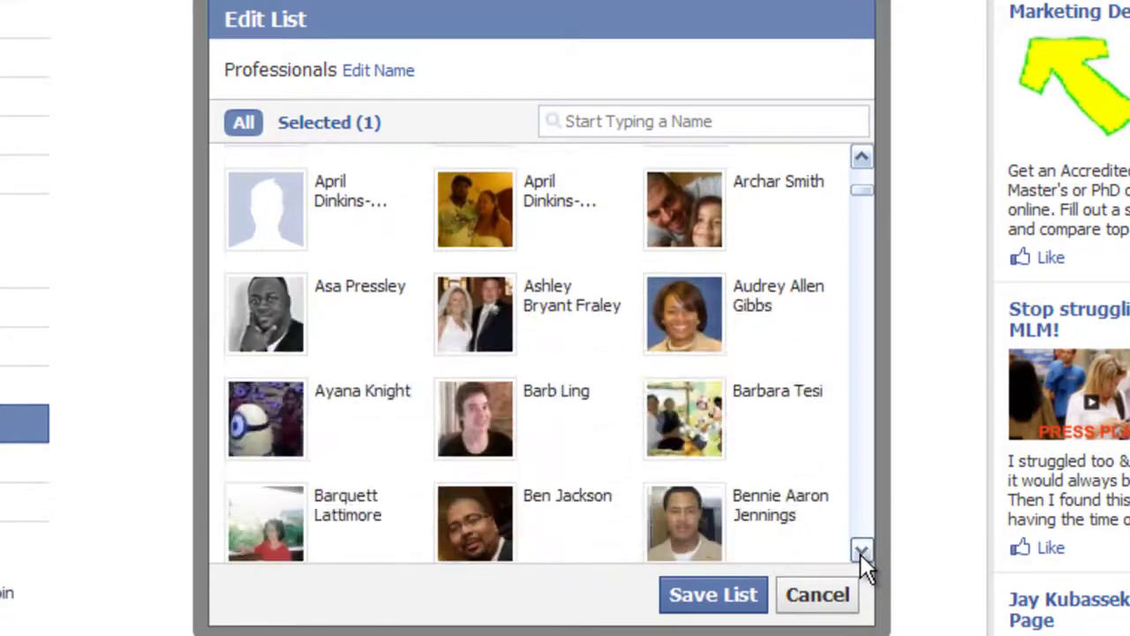
click(503, 380)
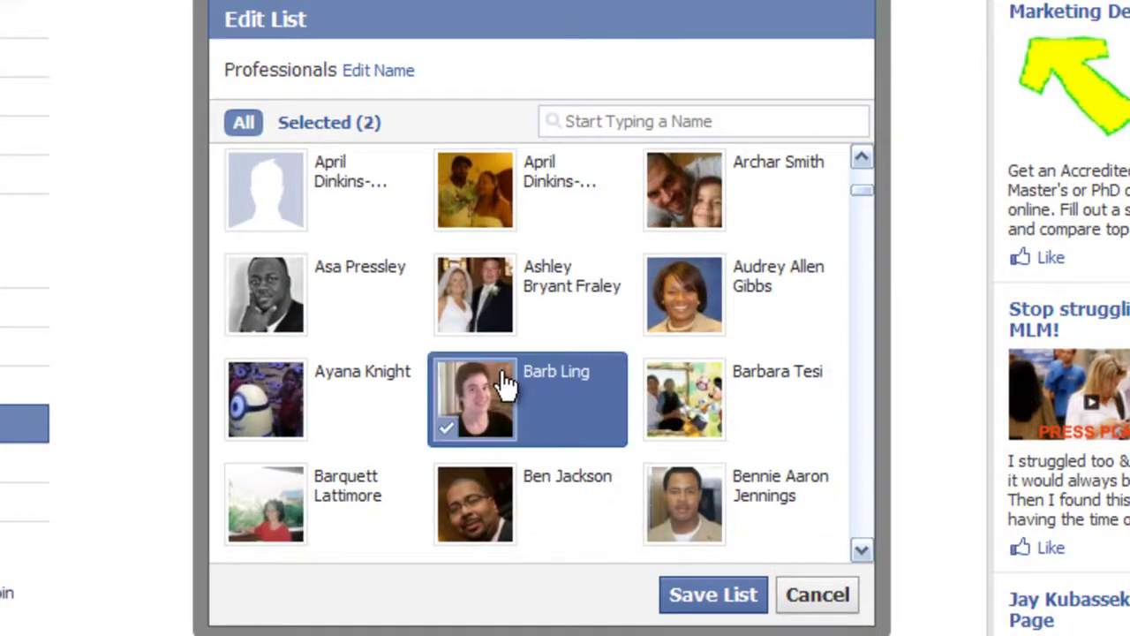
click(862, 550)
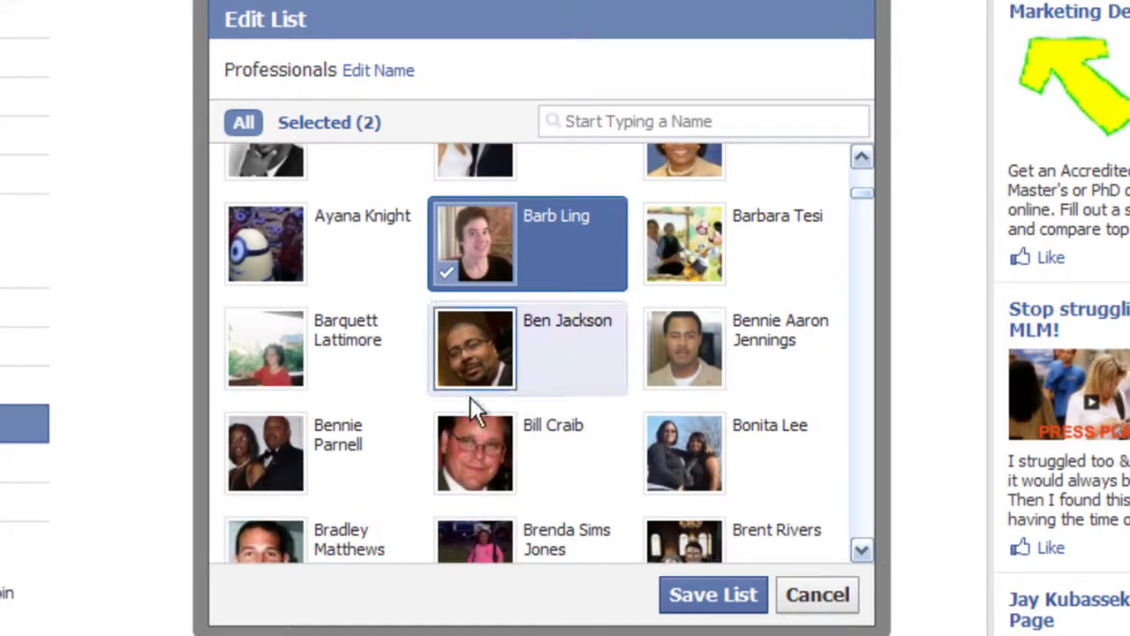
click(495, 455)
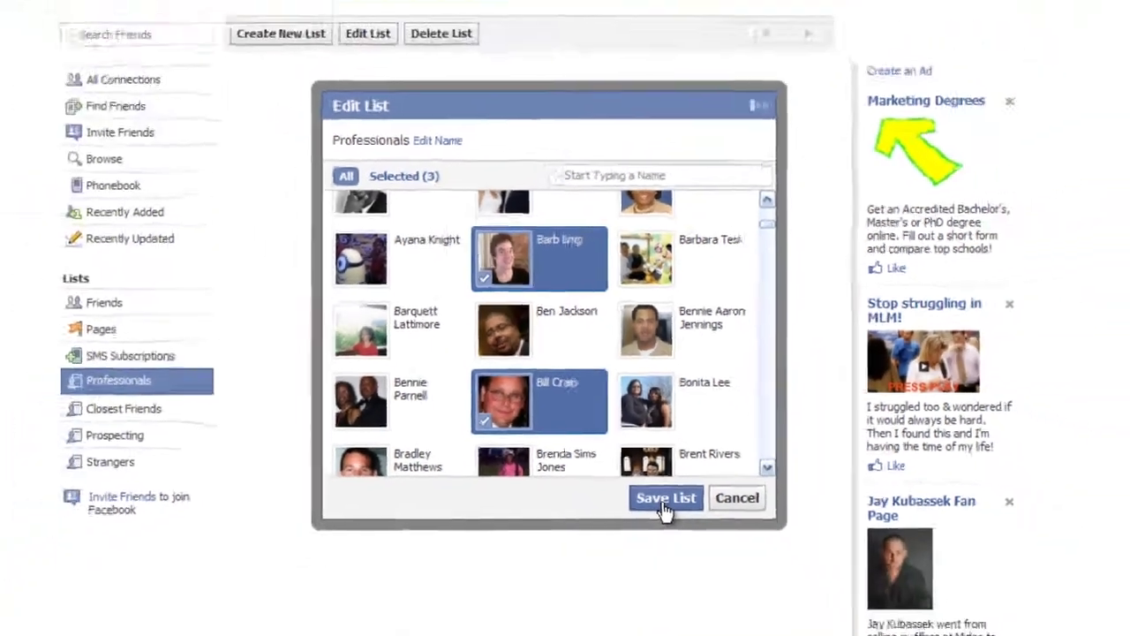
Step: Save the Professionals list, then uncheck Closest Friends for all three members
click(710, 599)
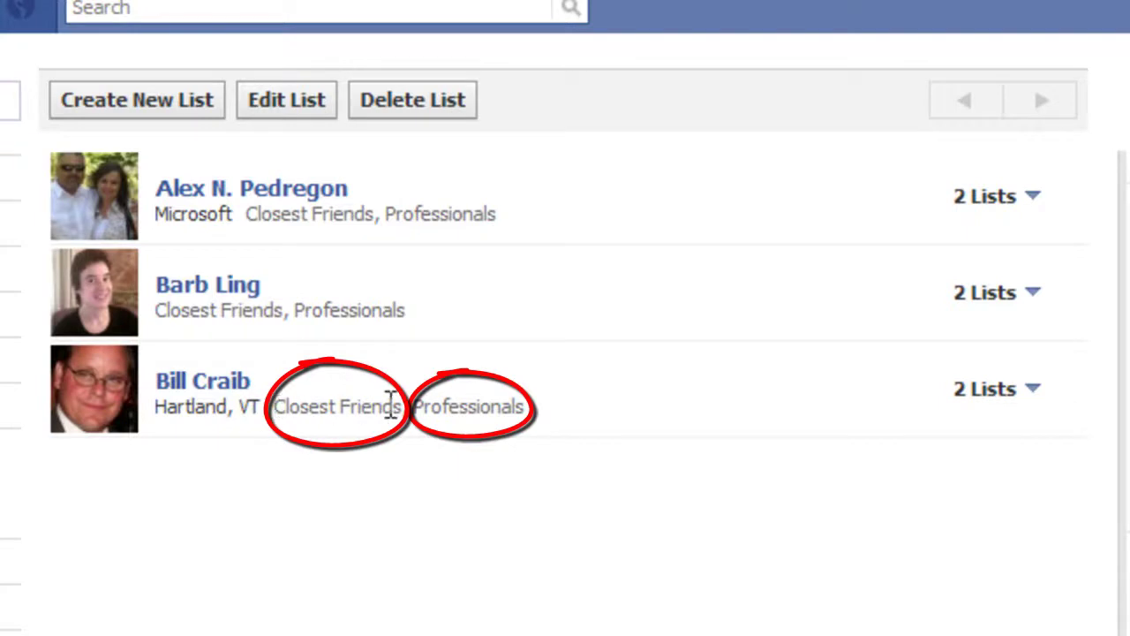
click(1034, 399)
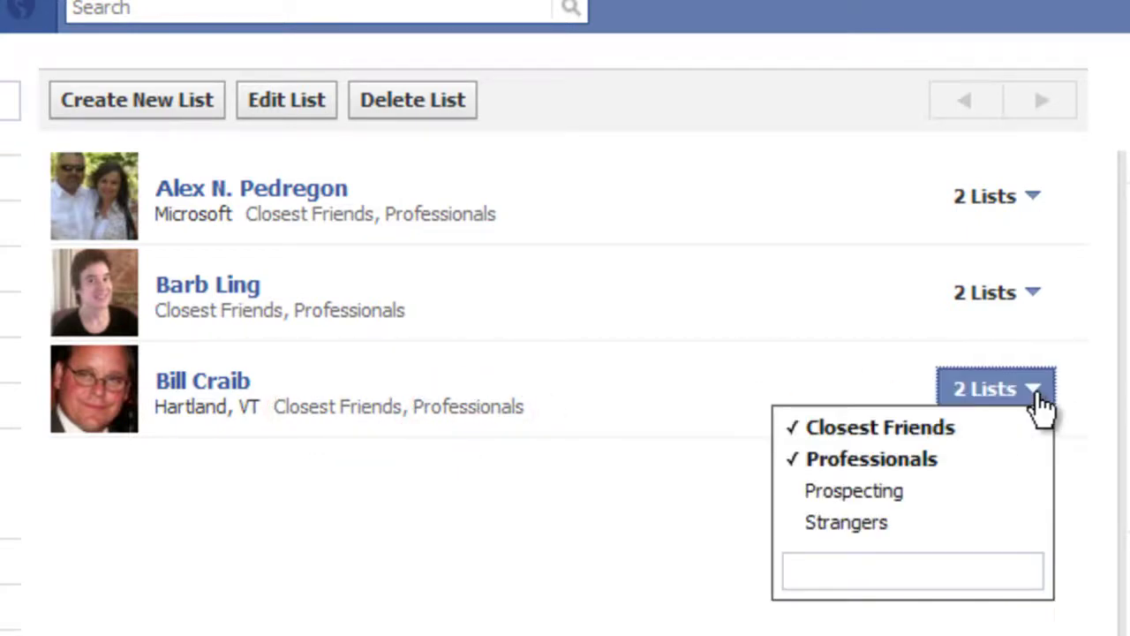
click(909, 427)
click(1029, 298)
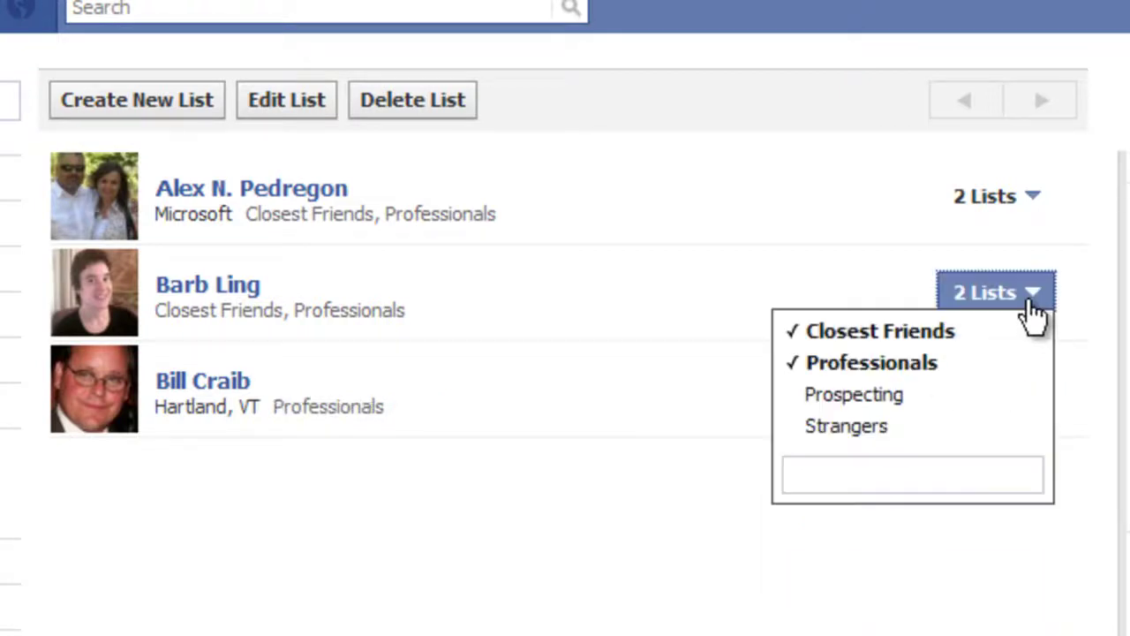
click(916, 330)
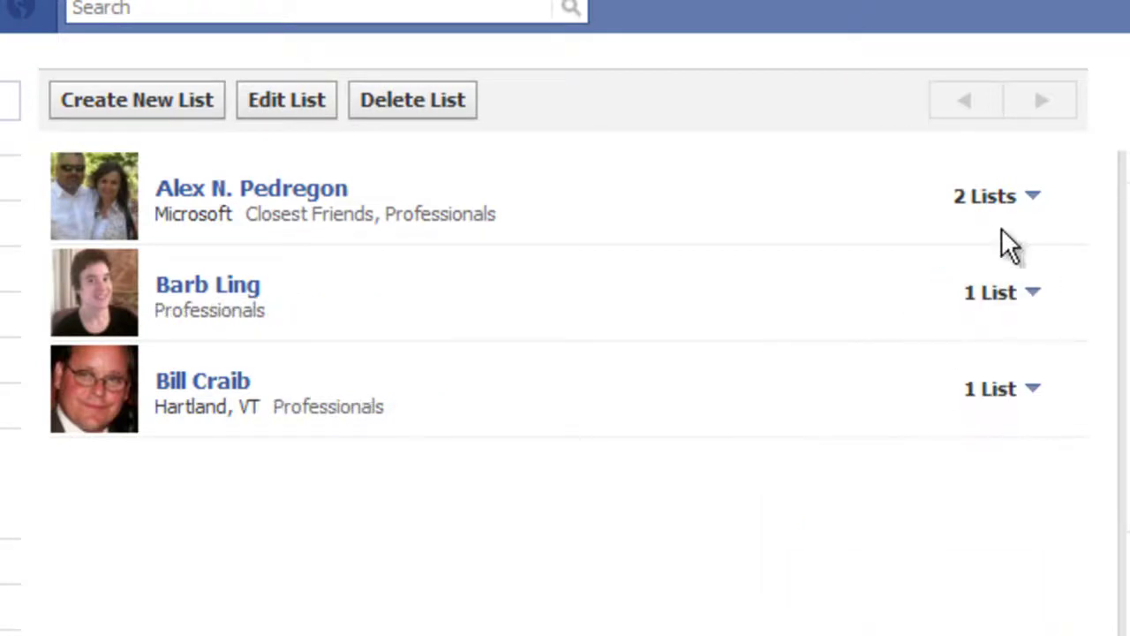
click(1029, 199)
click(924, 234)
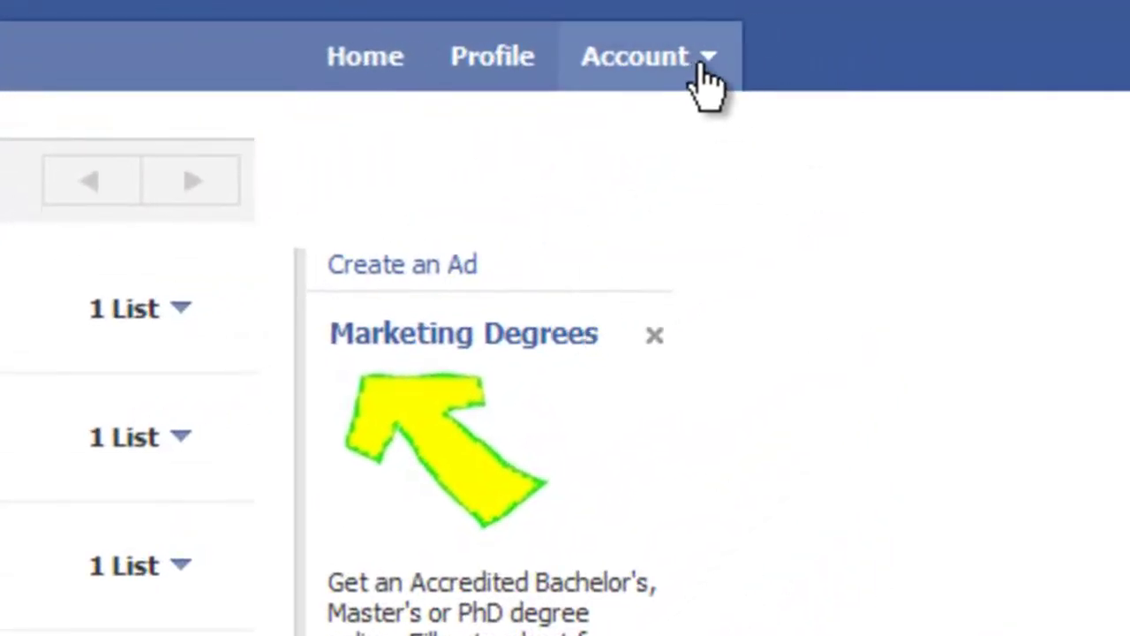
Step: Open Privacy Settings from the Account menu
click(707, 82)
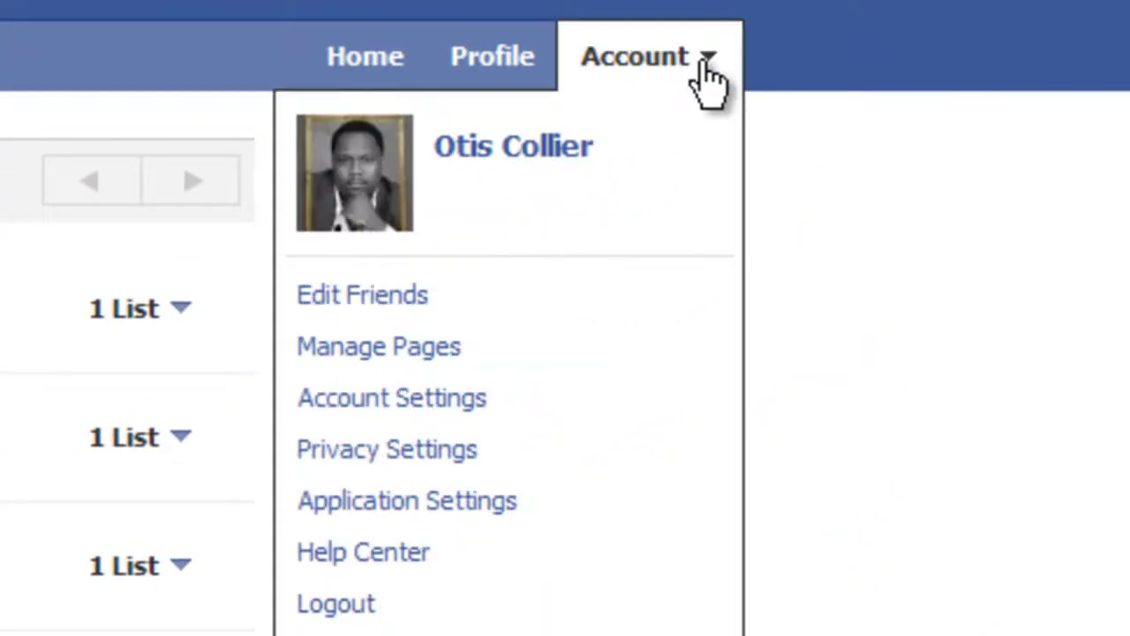
click(441, 459)
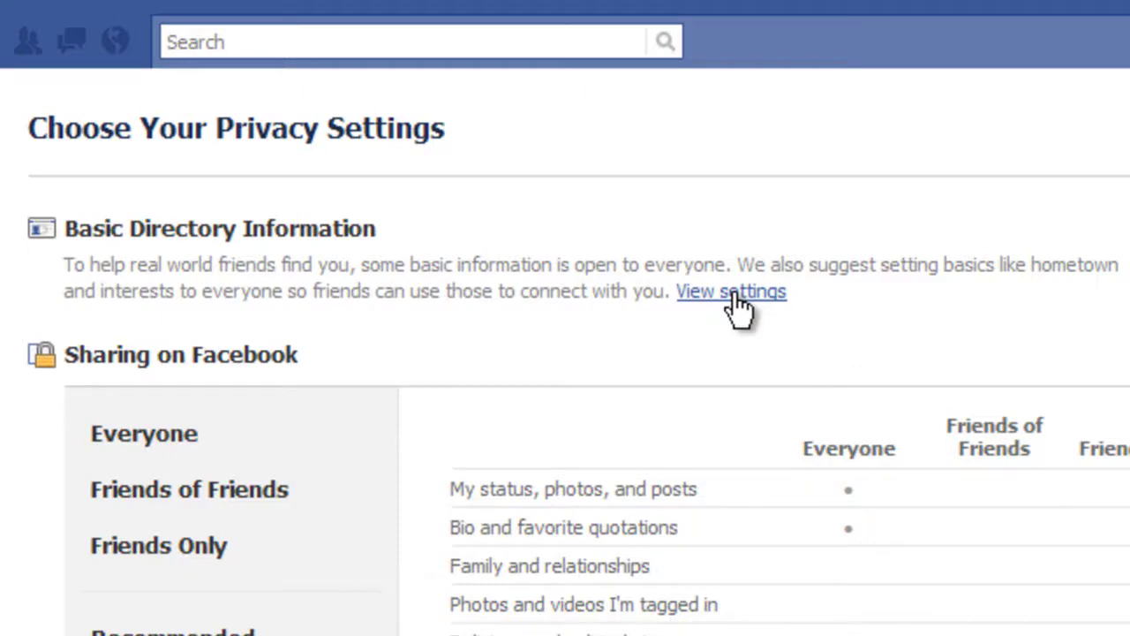
Step: Under Basic Directory Information, set 'See my friend list' to Customize
click(737, 296)
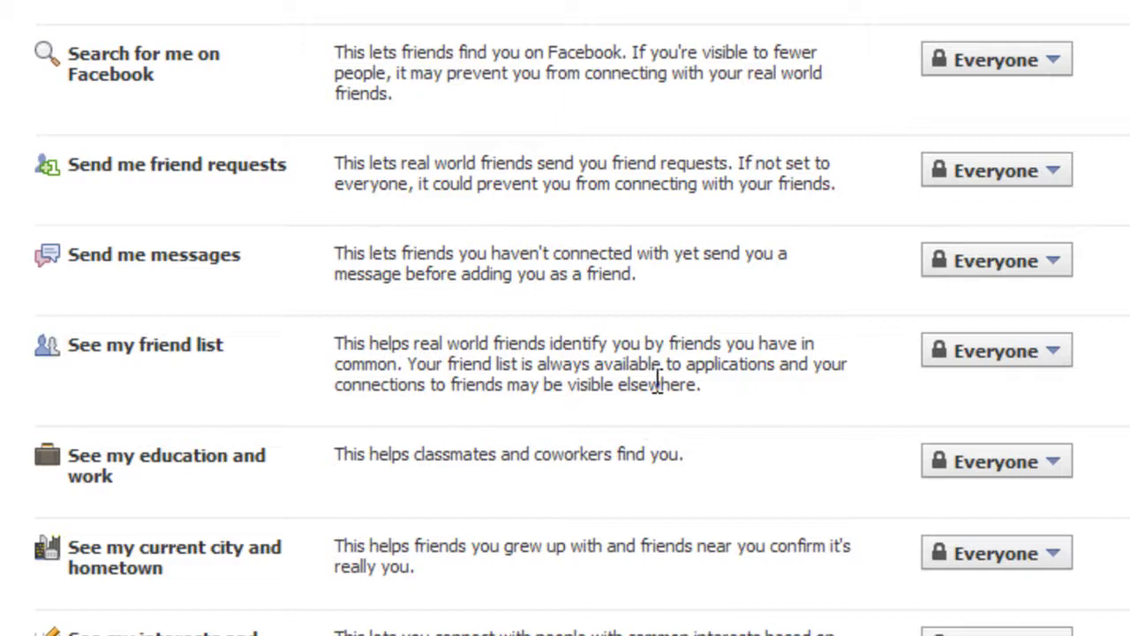
click(1057, 358)
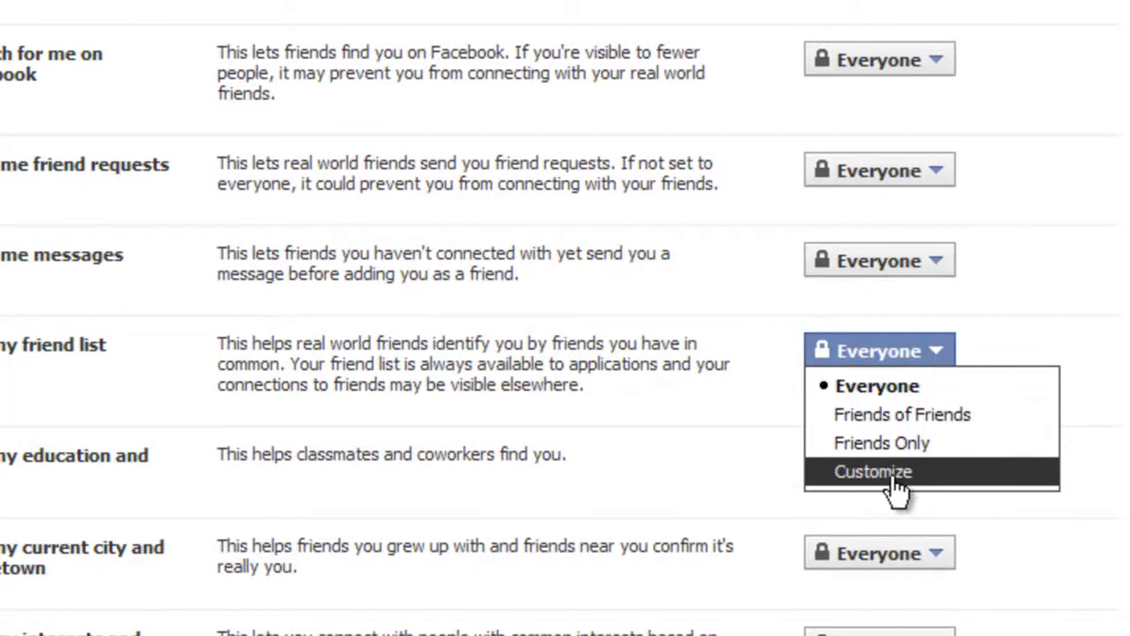
click(883, 474)
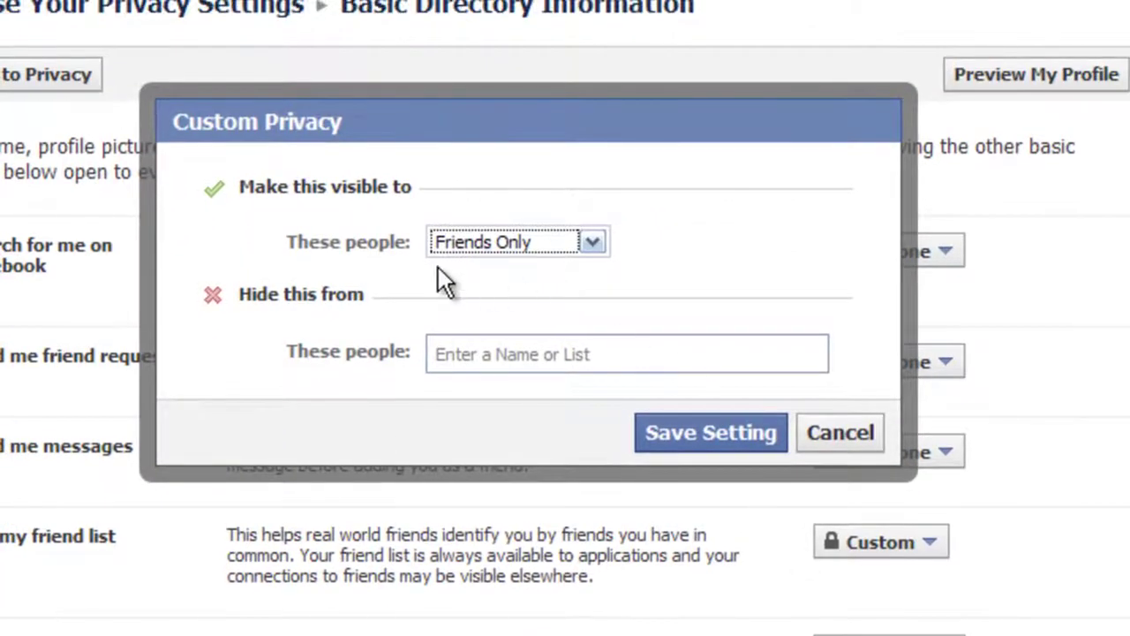
Step: Keep the friend list at Friends Only, hide it from Professionals, and save
click(506, 244)
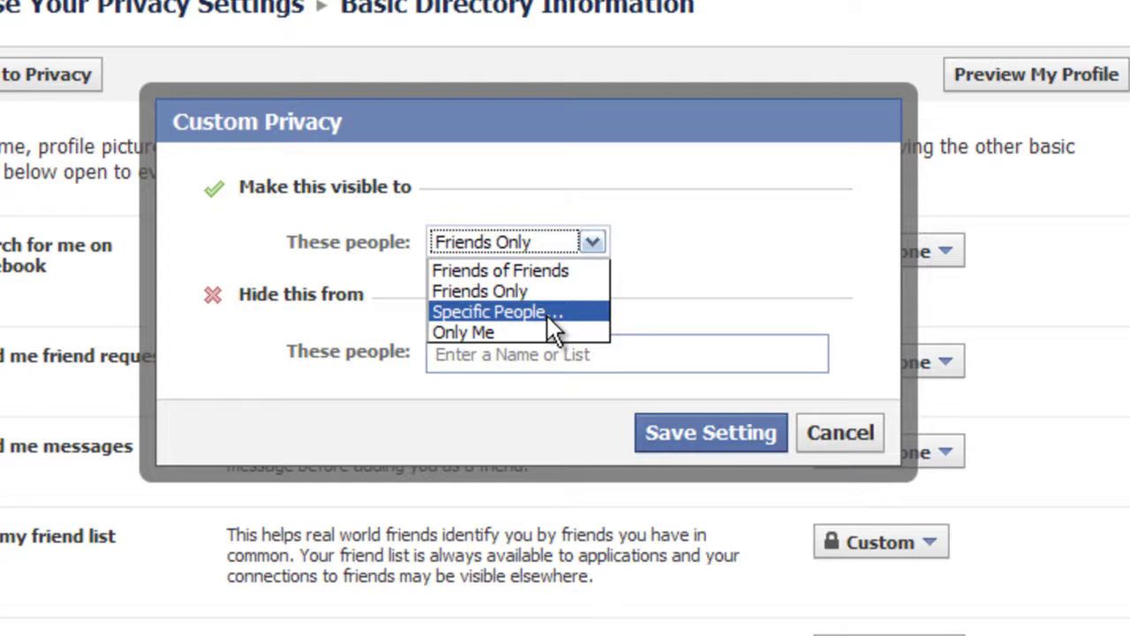
click(692, 229)
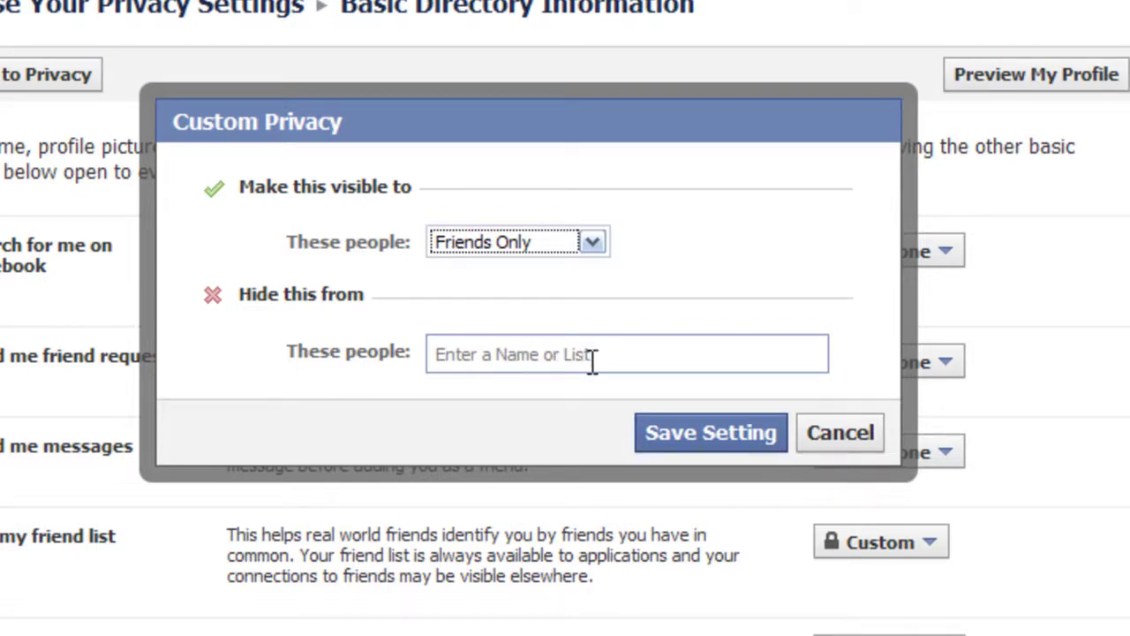
click(445, 354)
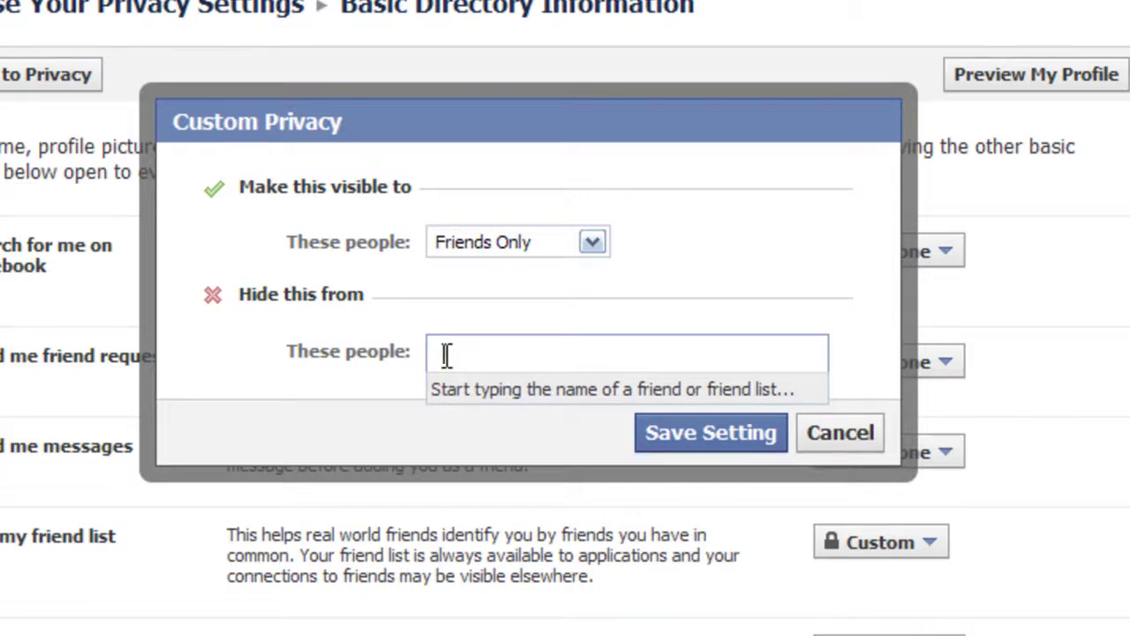
text(Prof)
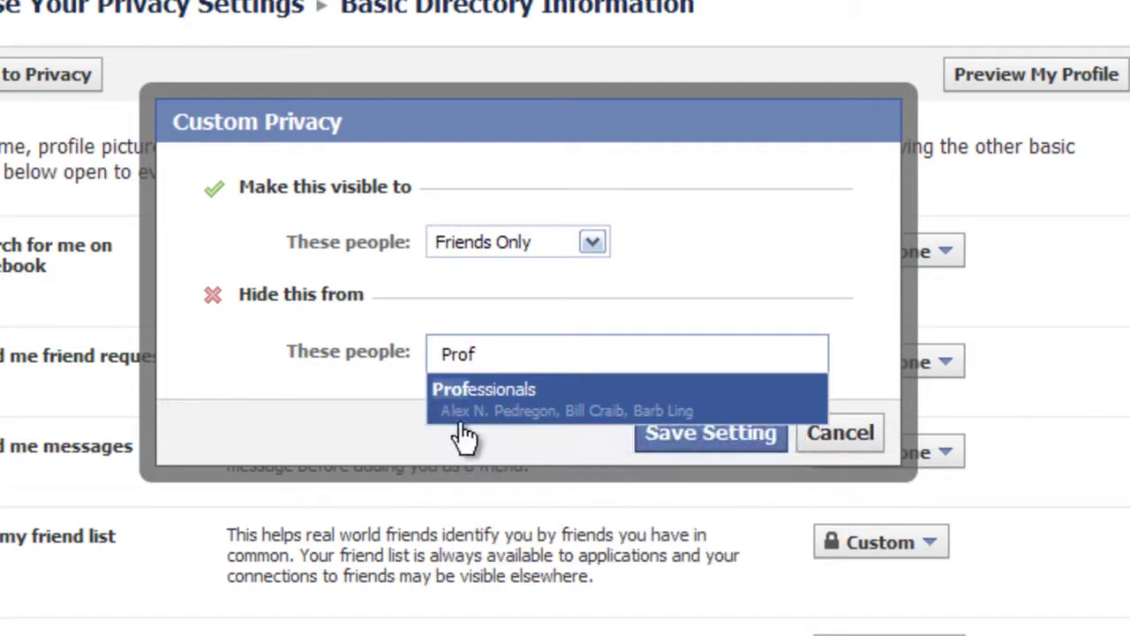
click(475, 389)
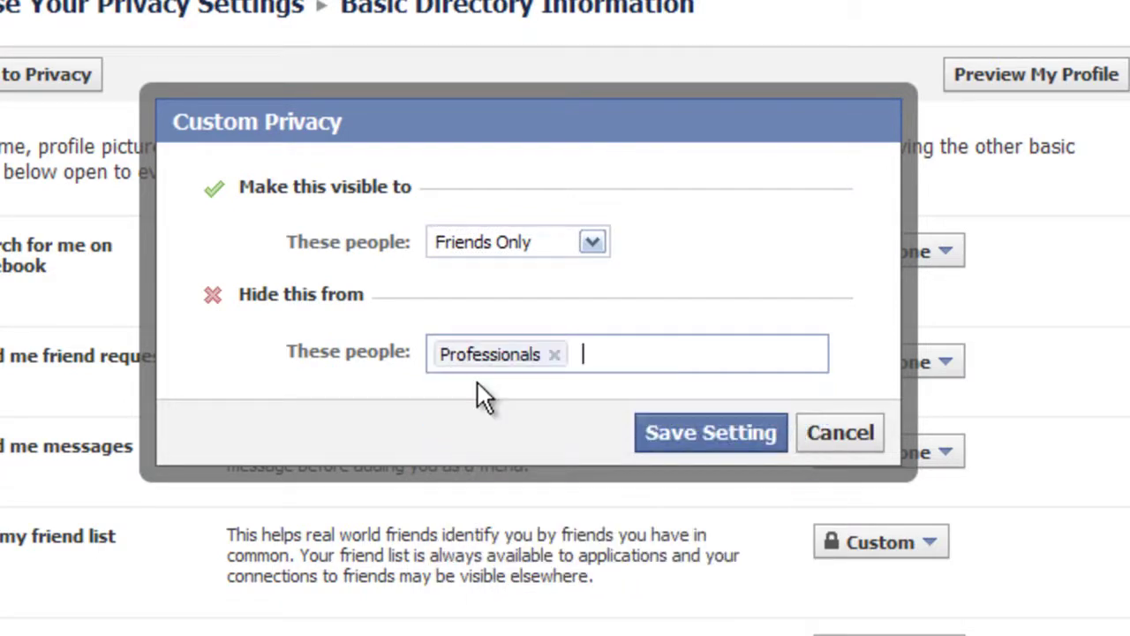
click(704, 439)
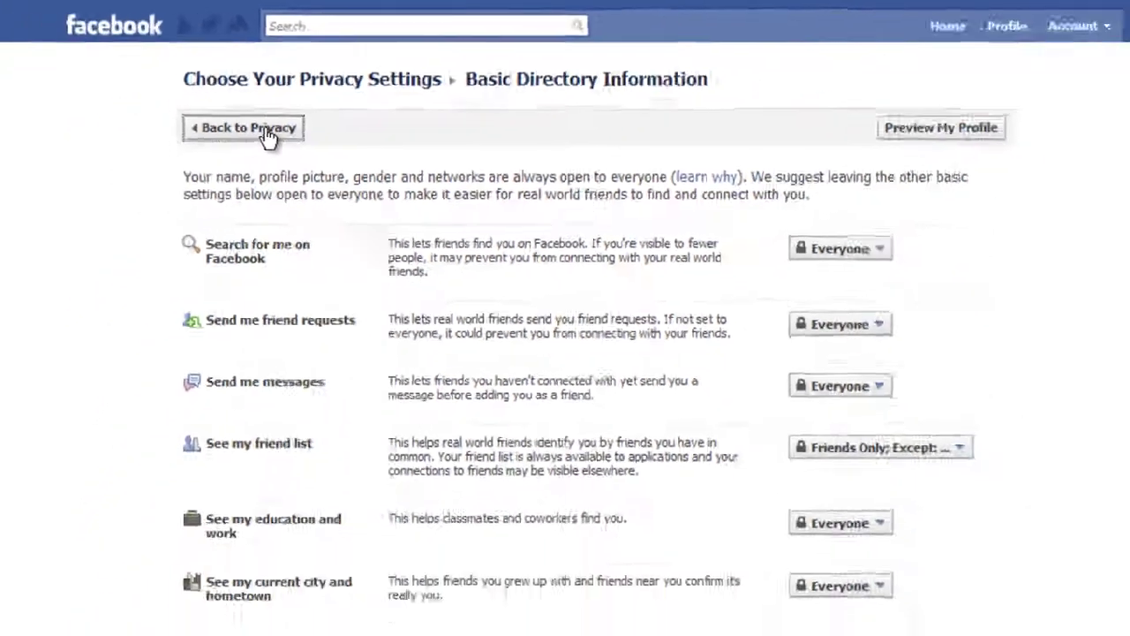
Step: Return to Privacy Settings and open Customize settings under Sharing on Facebook
click(205, 221)
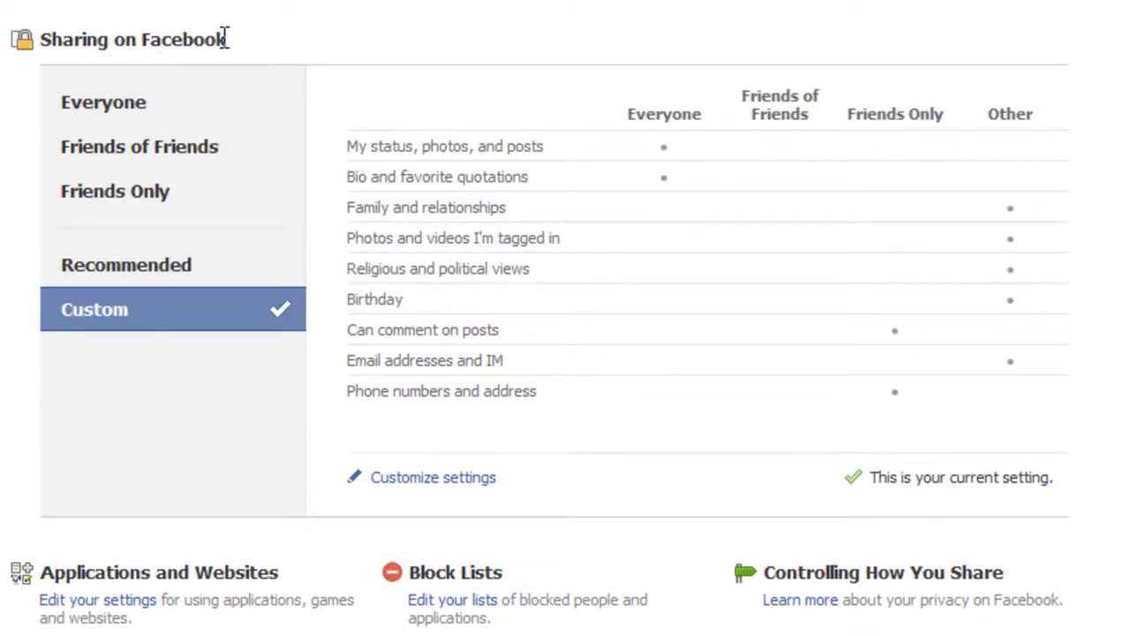
click(436, 484)
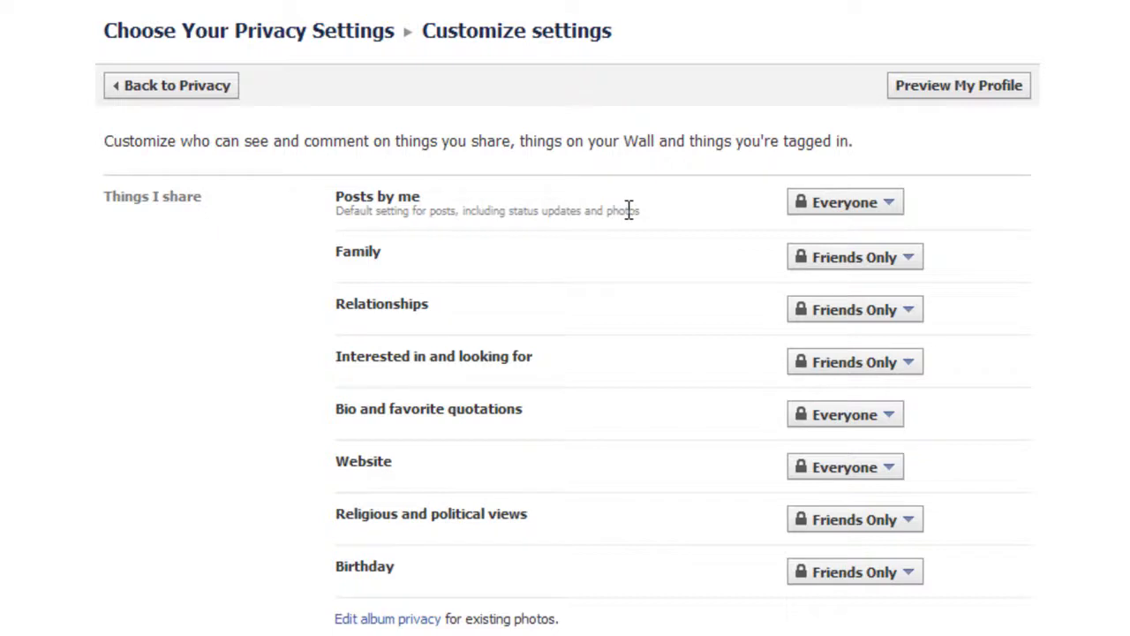
Step: Set 'Posts by me' to a custom audience that hides posts from Professionals
click(892, 204)
click(868, 302)
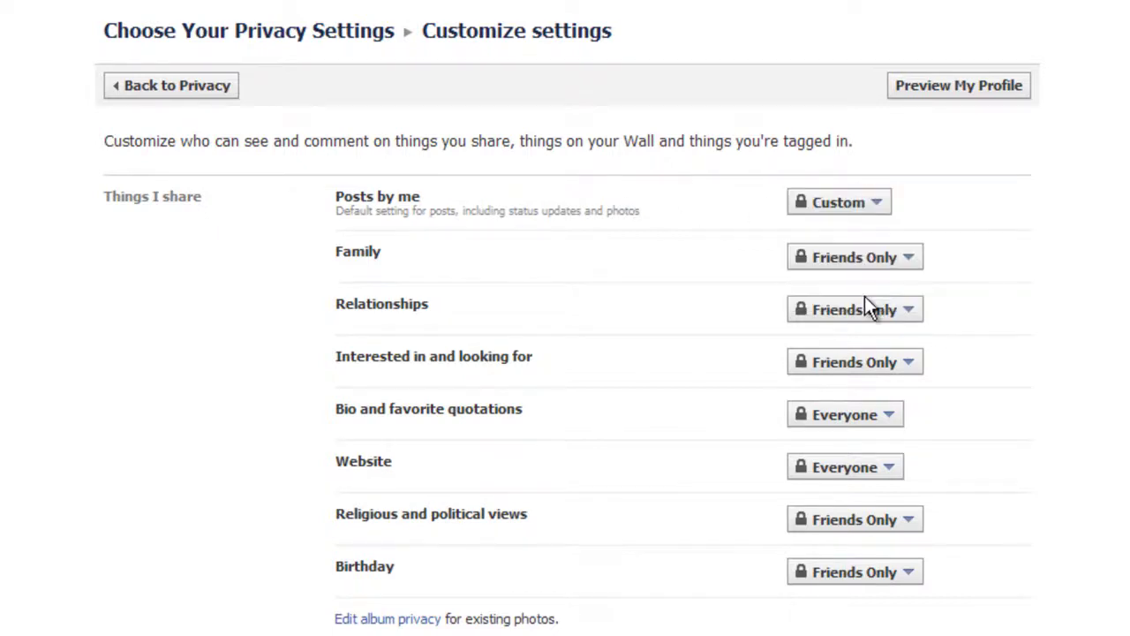
click(630, 305)
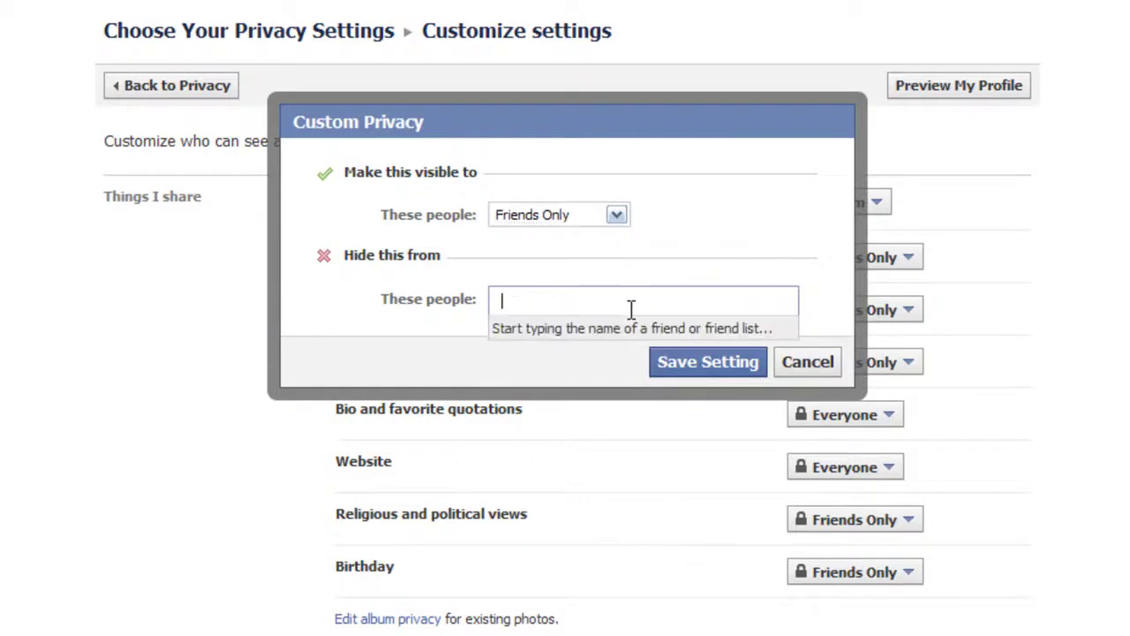
text(Pro)
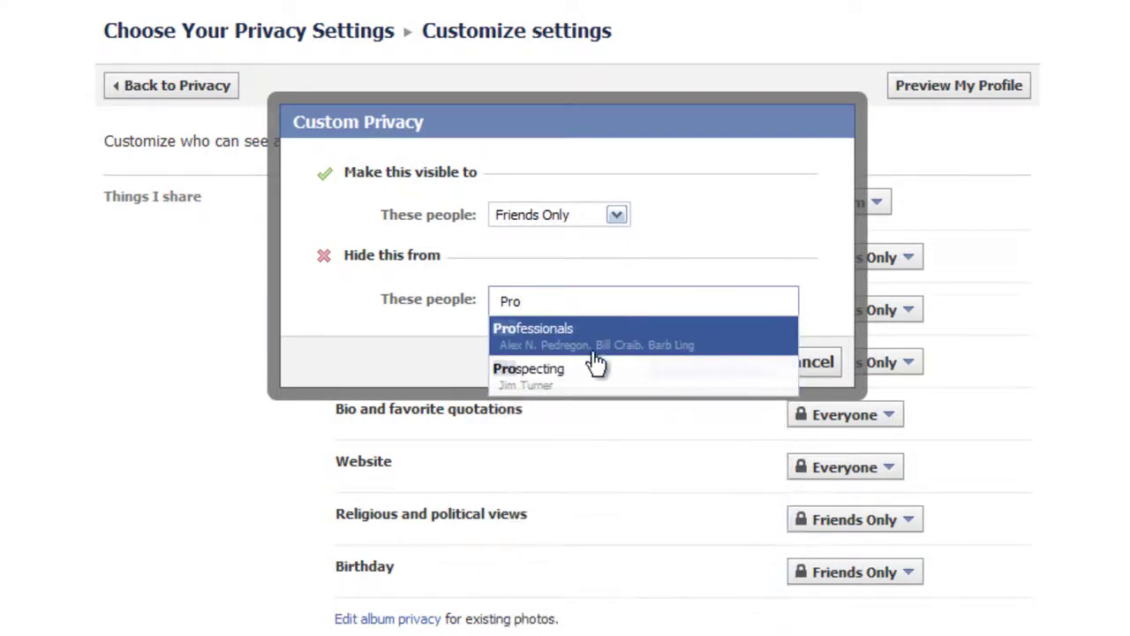
click(572, 329)
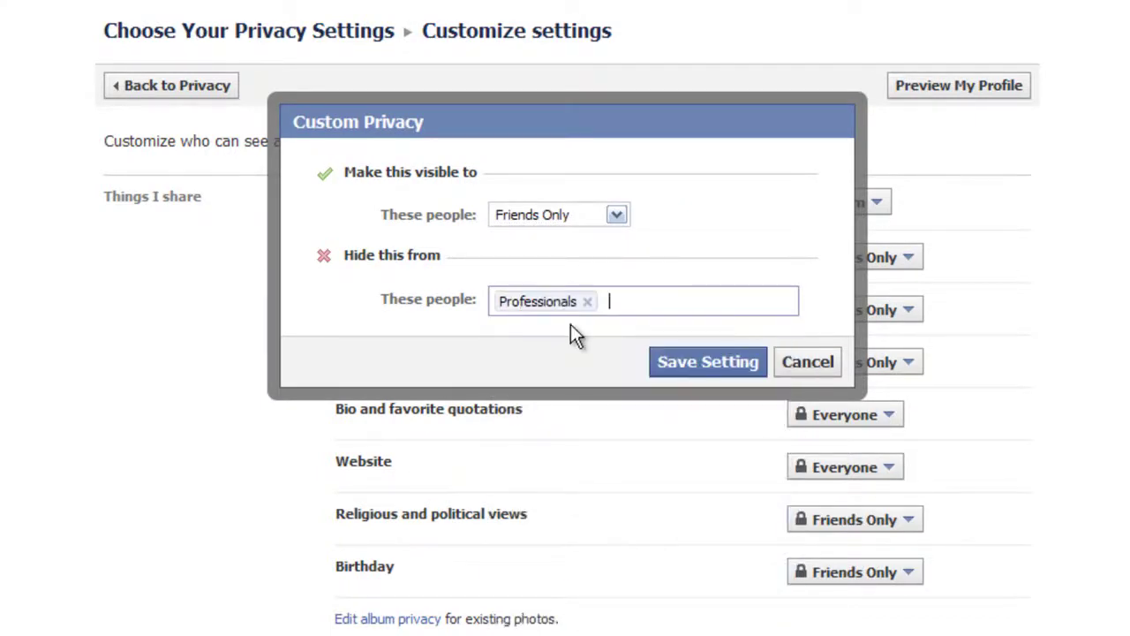
click(712, 365)
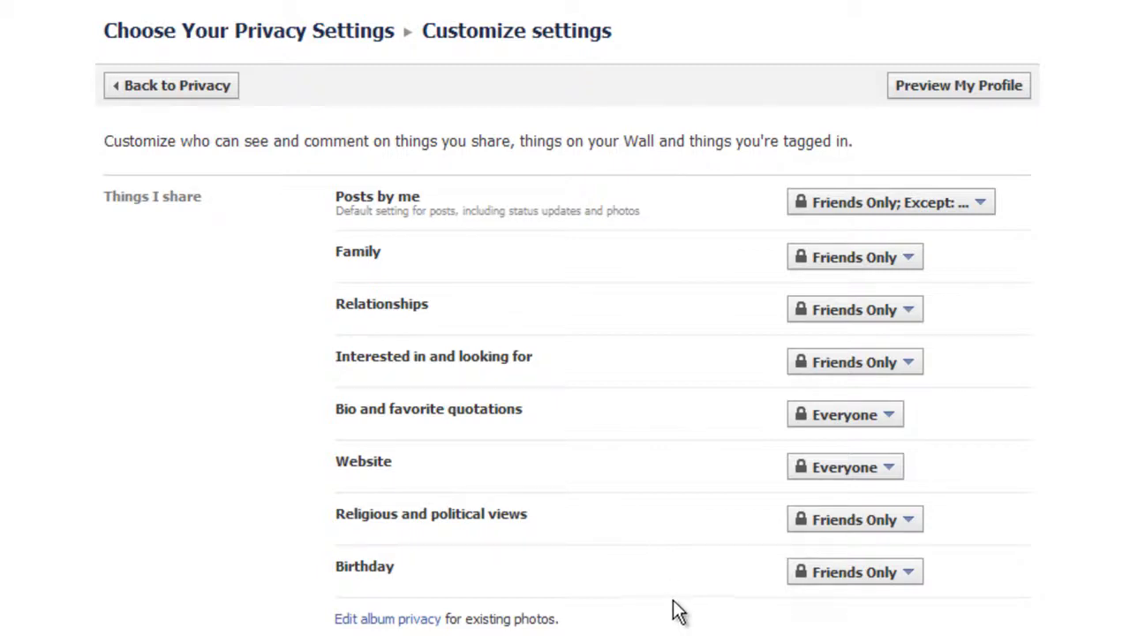
Step: Set 'Photos and videos I'm tagged in' to Customize, hiding them from Professionals
scroll(643, 529, down, 3)
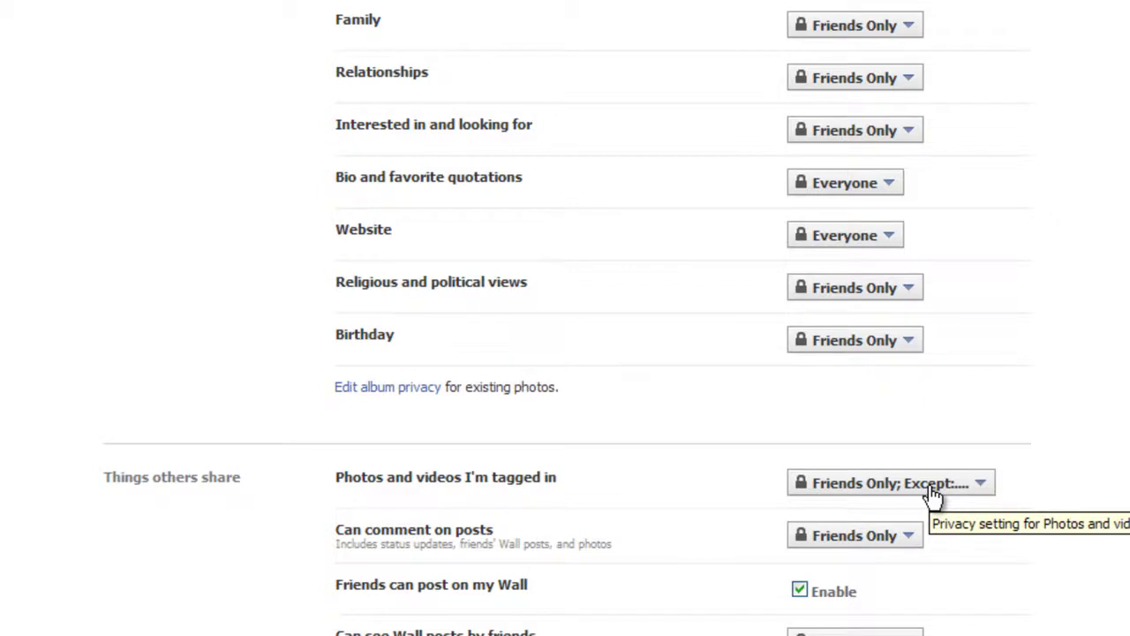
click(883, 494)
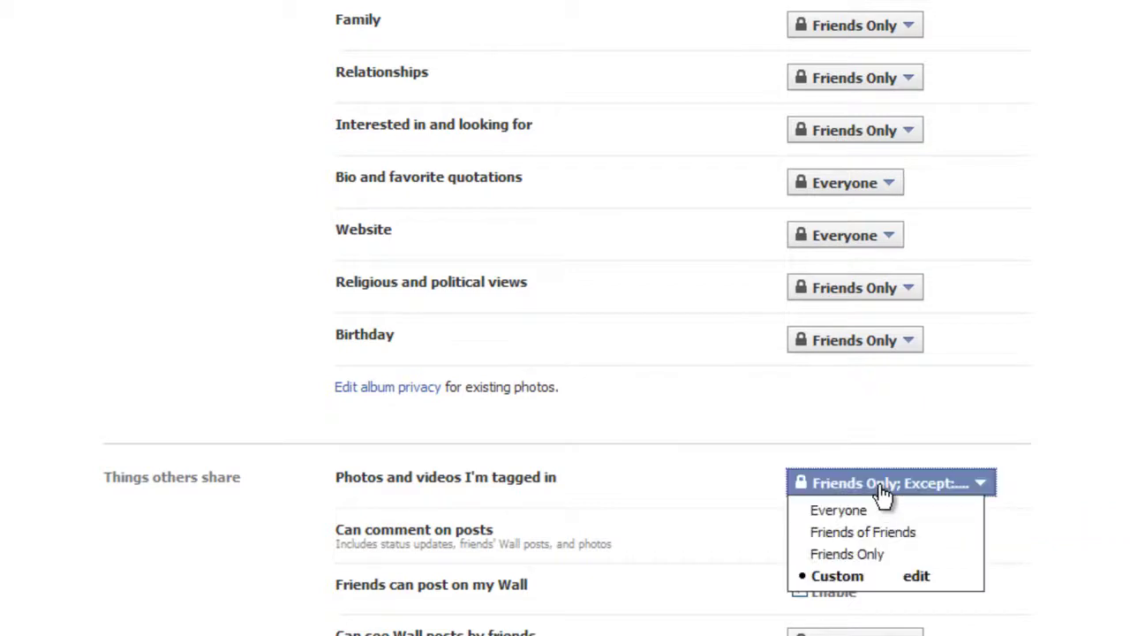
click(848, 509)
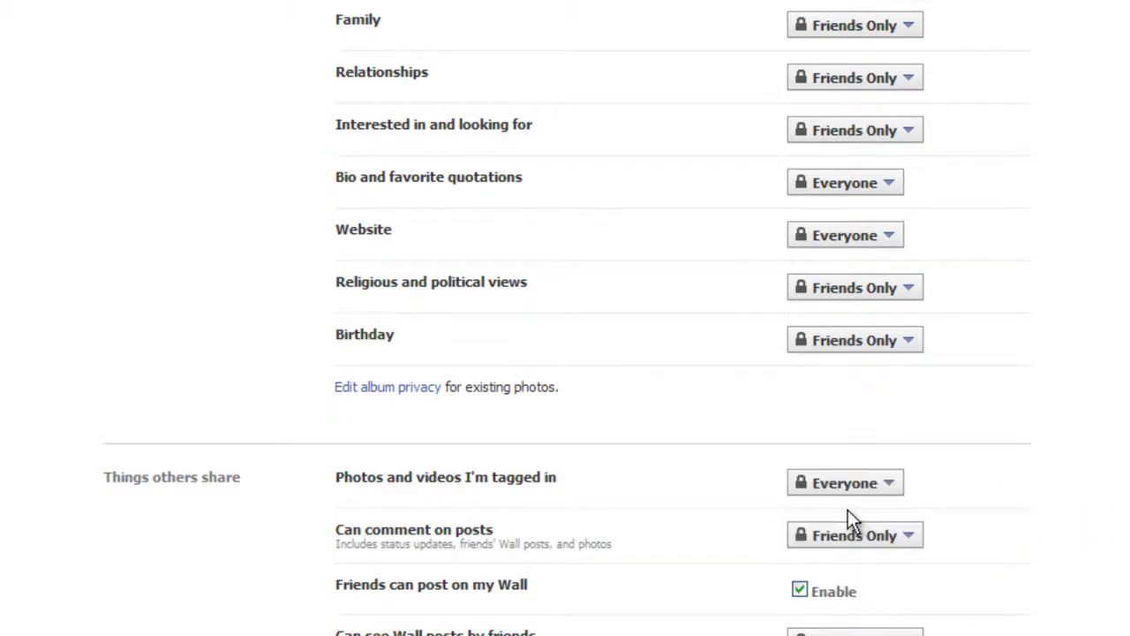
click(861, 494)
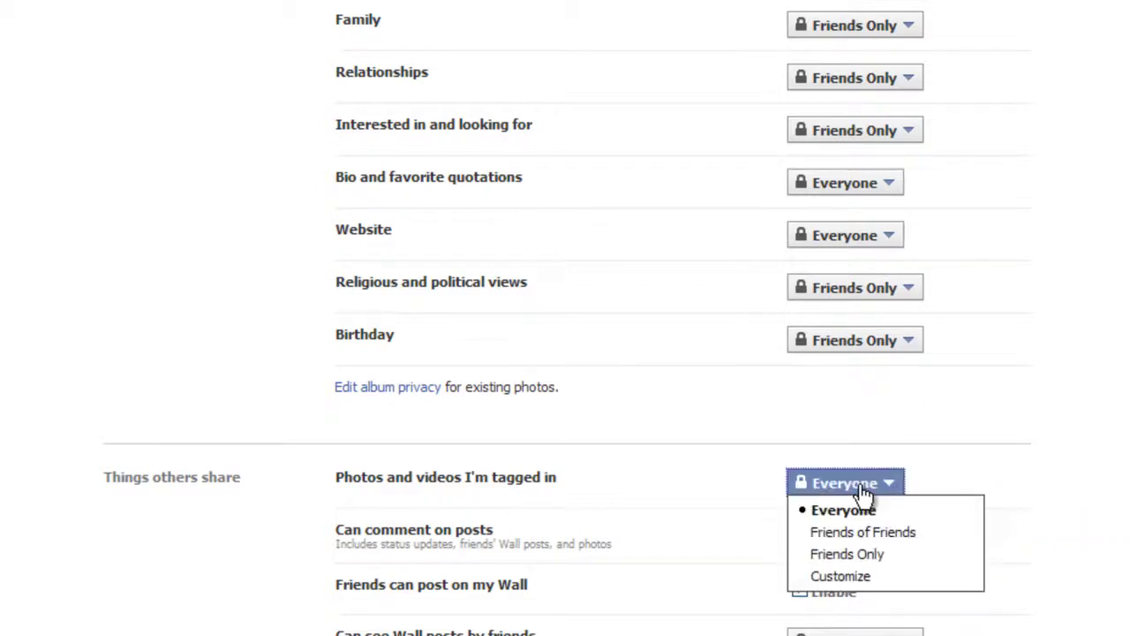
click(850, 576)
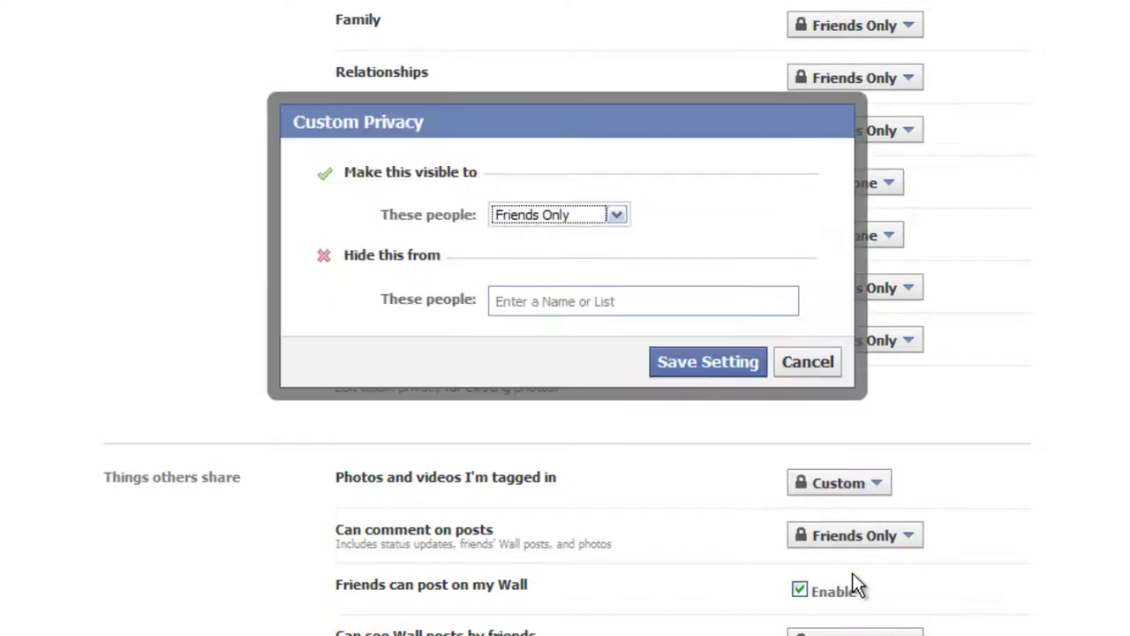
click(614, 297)
text(pro)
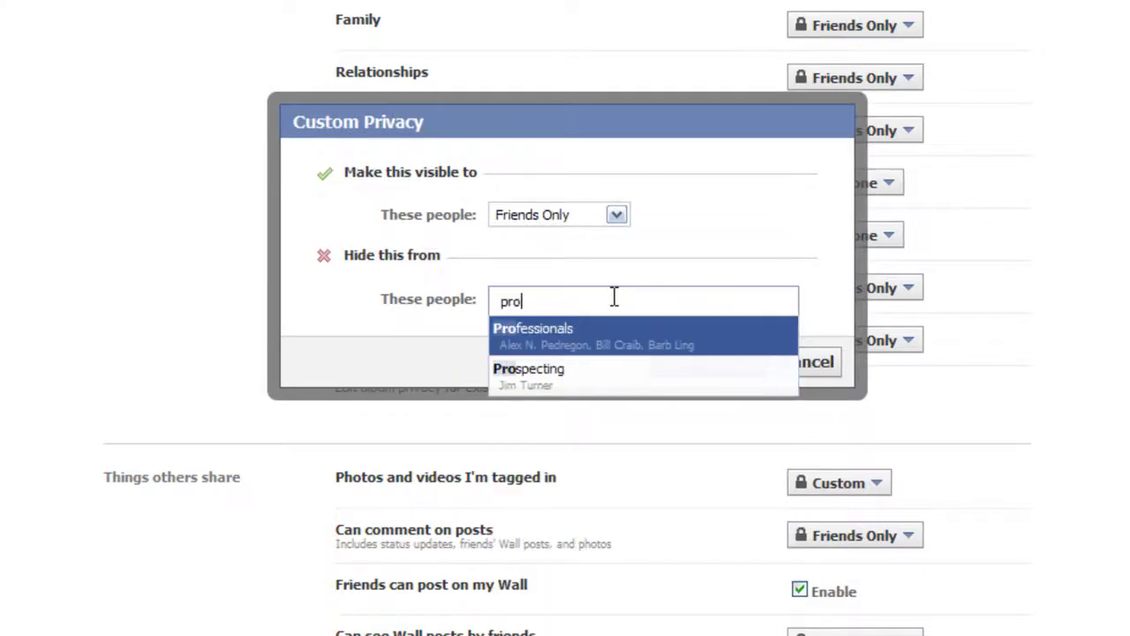
click(525, 337)
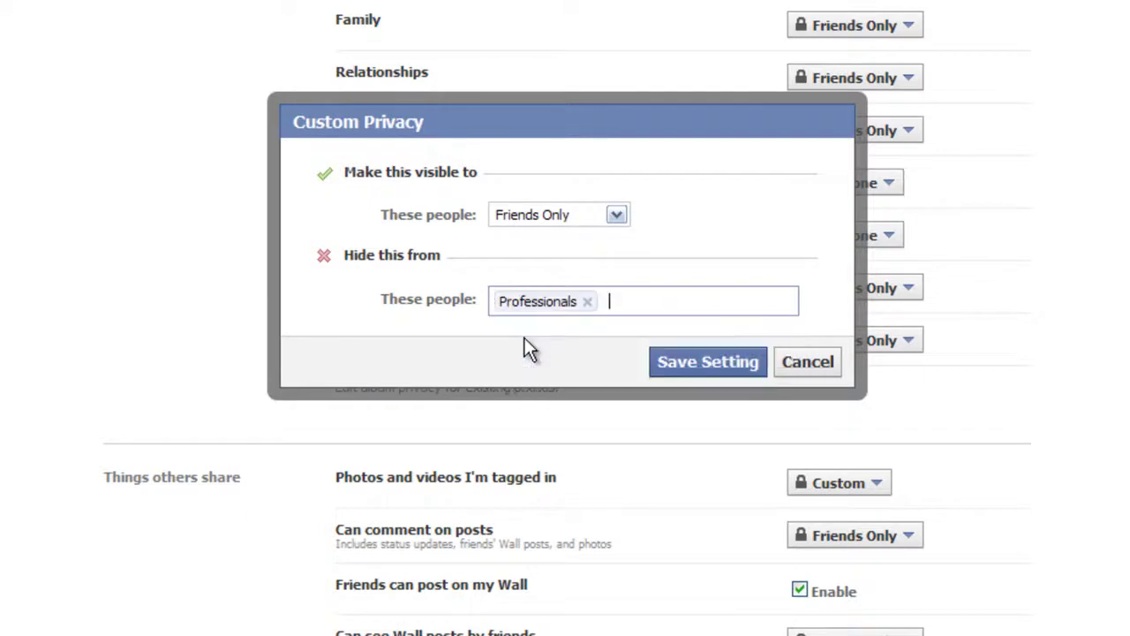
click(693, 369)
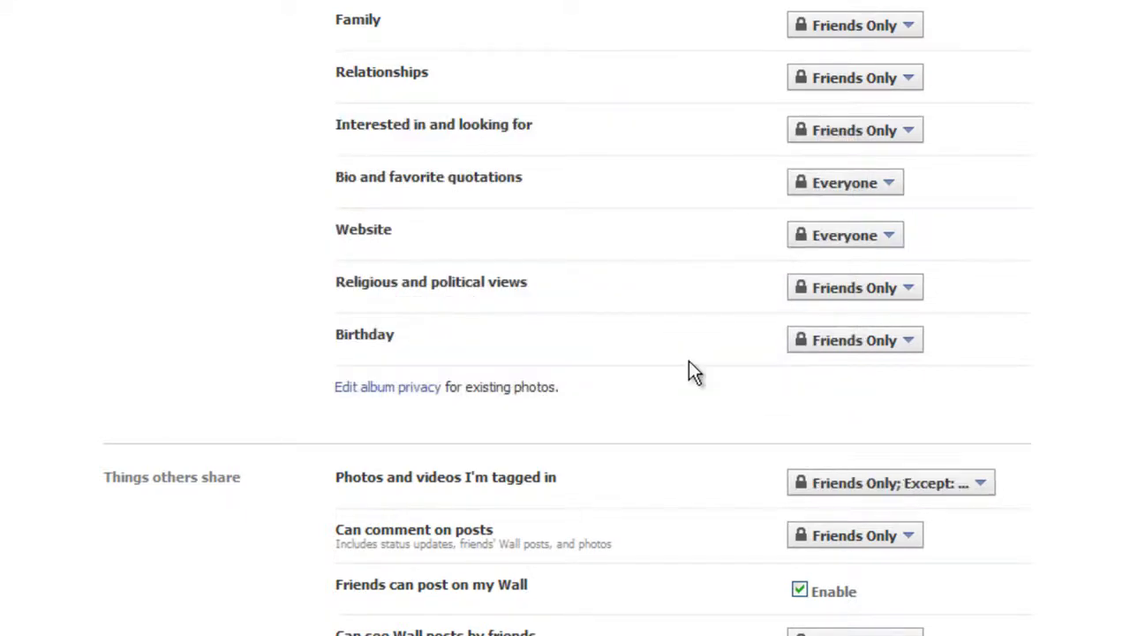
scroll(694, 371, down, 3)
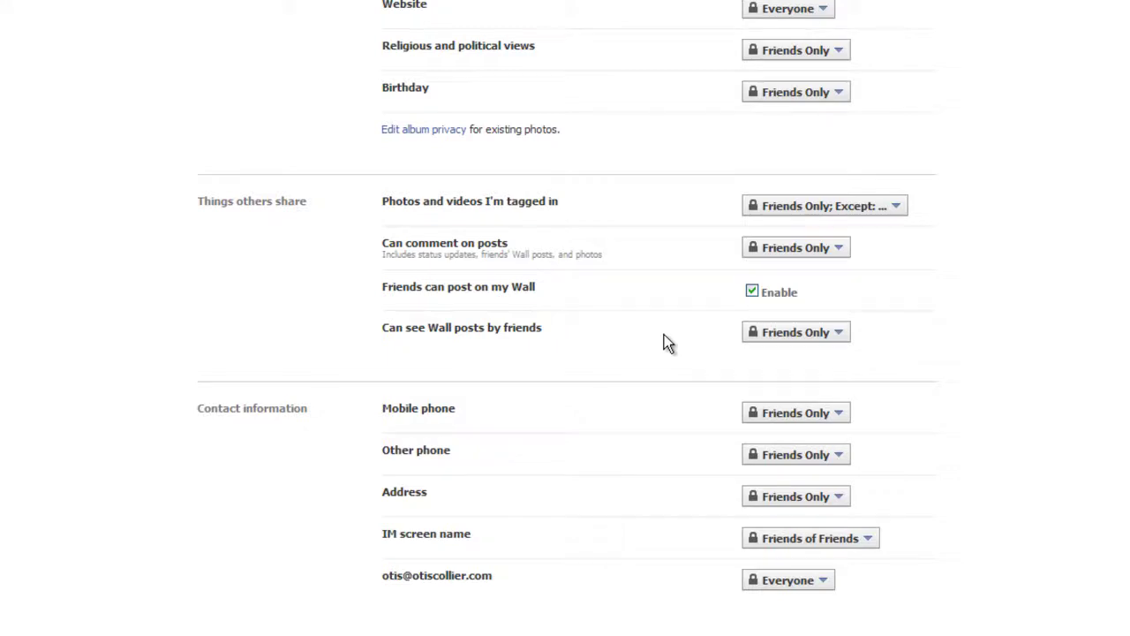
scroll(664, 336, up, 5)
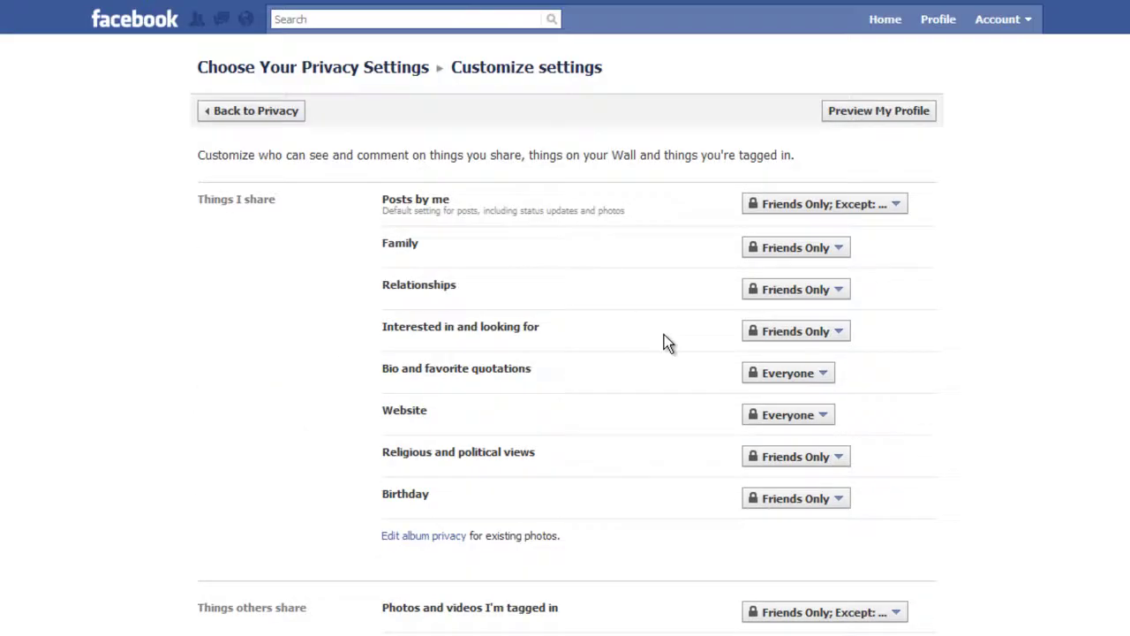